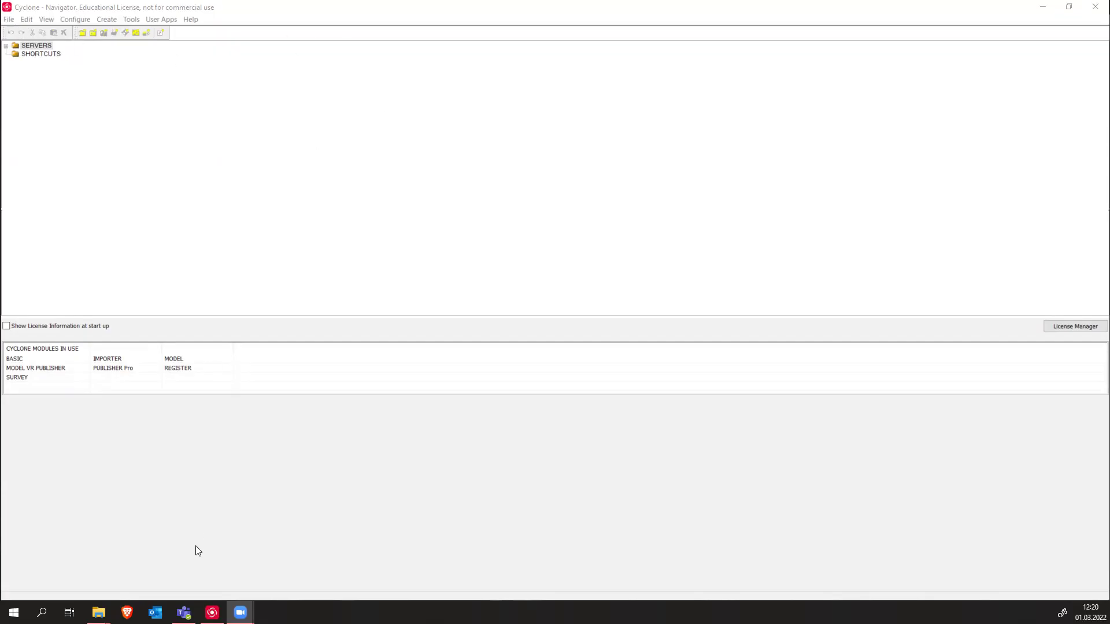
- Switch to File Explorer and open the obygg project folder under C:\arbeid\Leica\PROJECTS\OBYGG
{"action": "mouse_move", "coordinate": [98, 612]}
{"action": "left_click", "coordinate": [183, 559]}
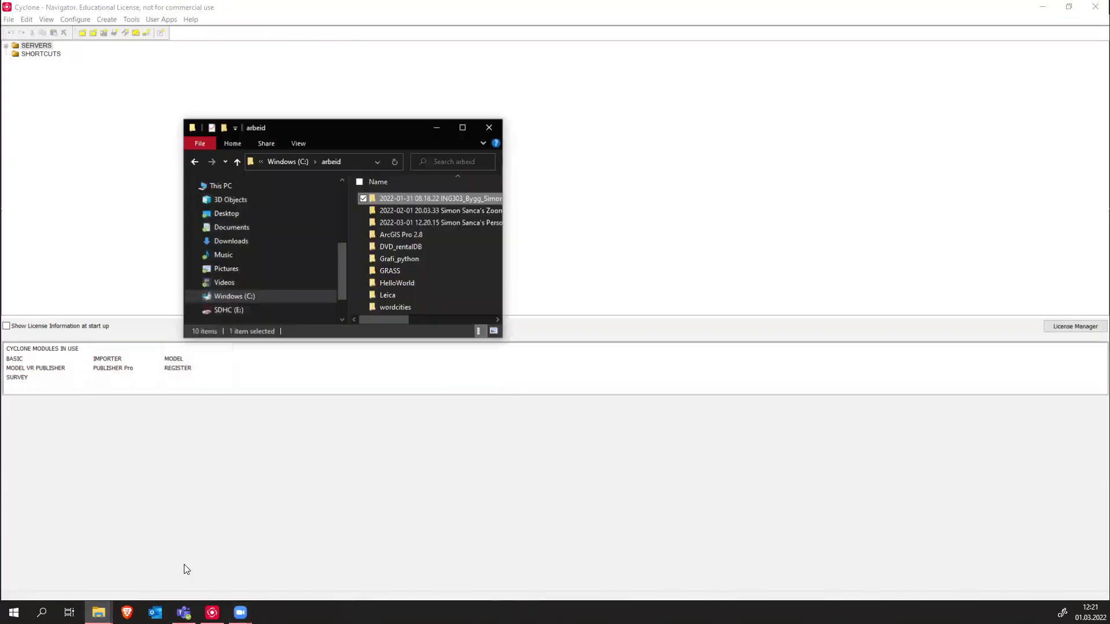
{"action": "left_click", "coordinate": [462, 127]}
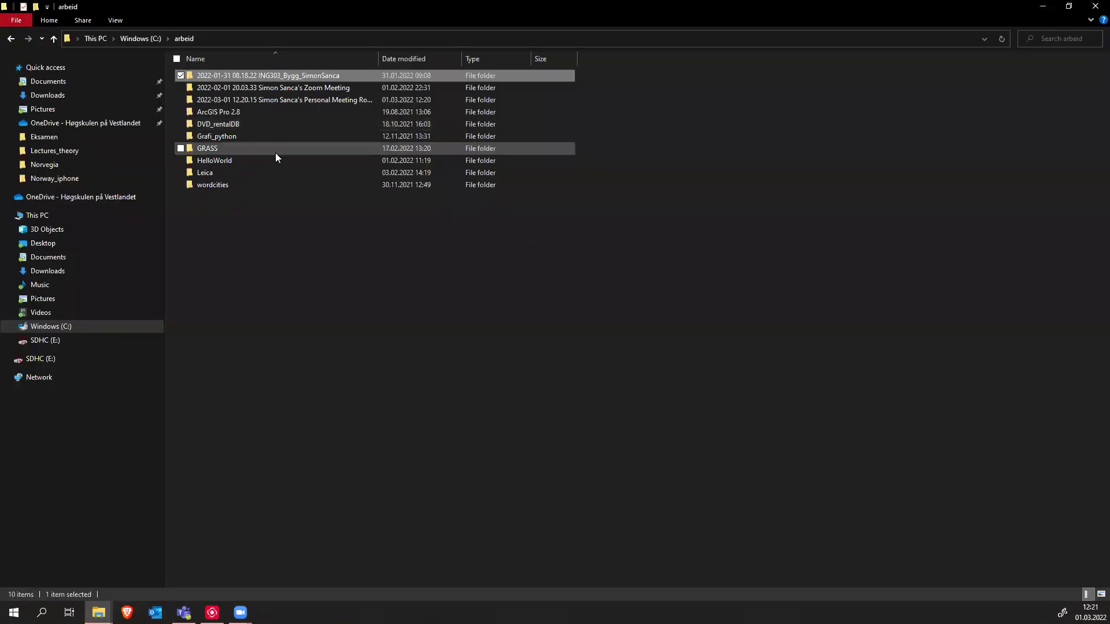
{"action": "double_click", "coordinate": [231, 173]}
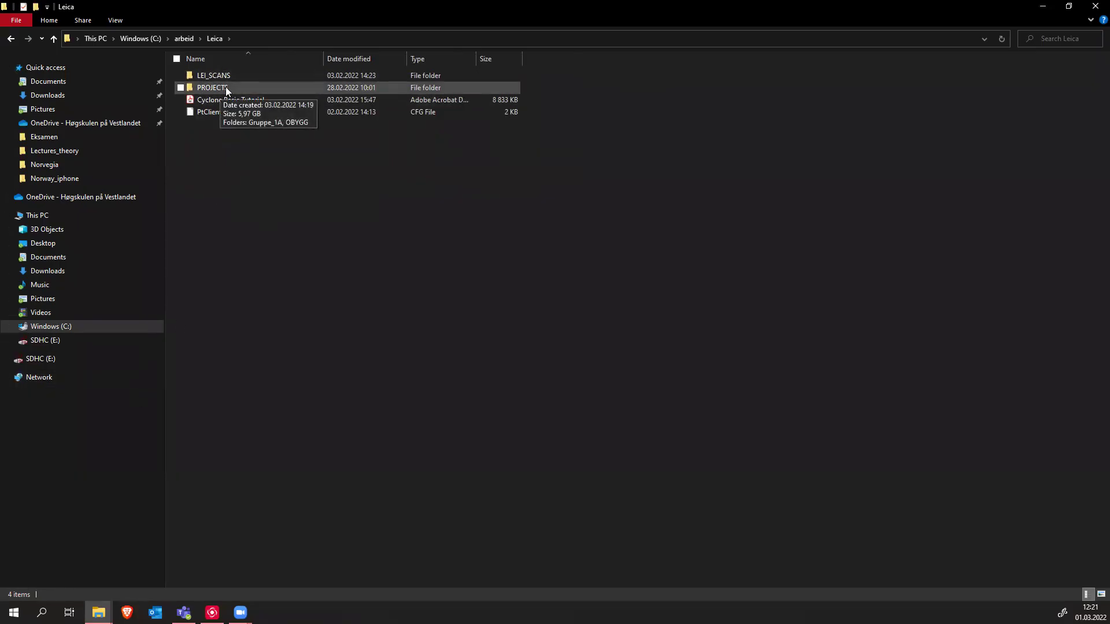
{"action": "double_click", "coordinate": [225, 88]}
{"action": "double_click", "coordinate": [221, 87]}
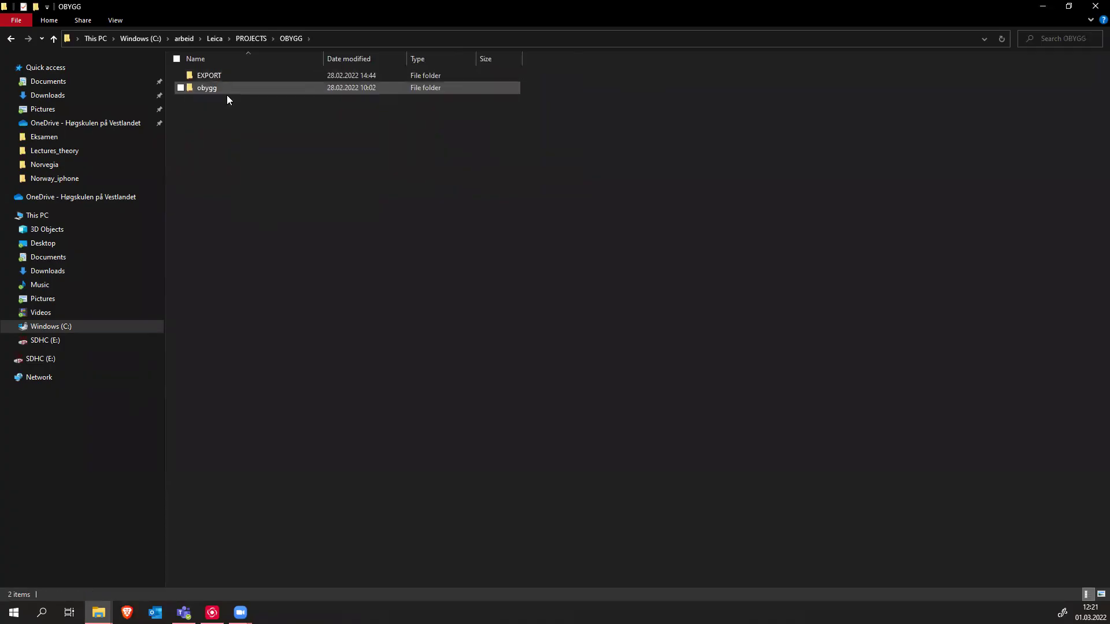
{"action": "double_click", "coordinate": [230, 88]}
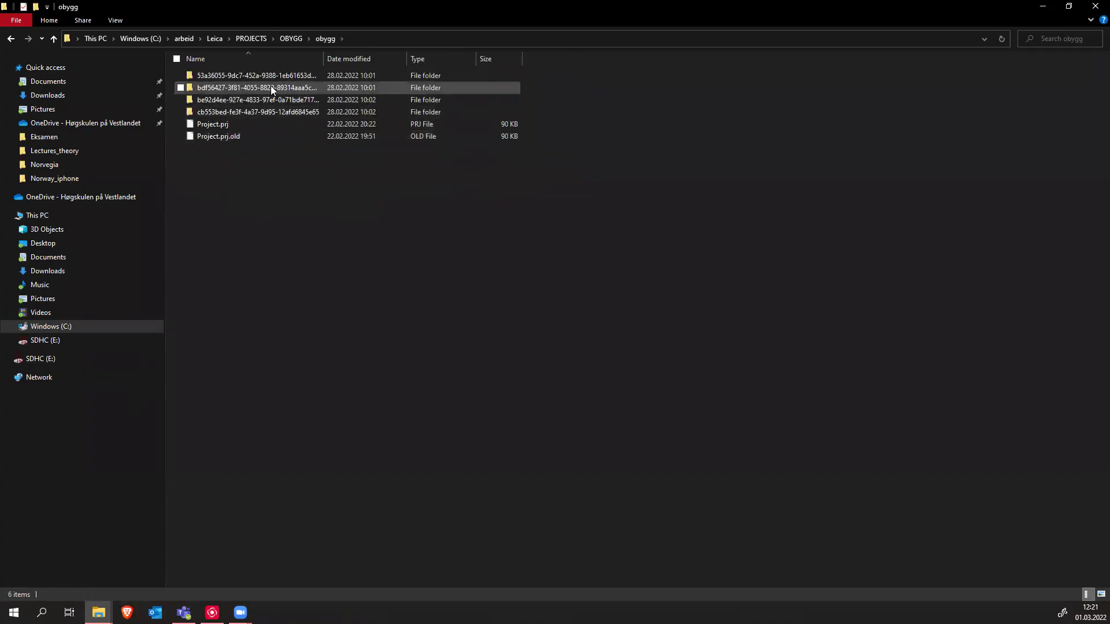
- Examine the obygg folder's first scan subfolder and its Project.prj file, then return to Cyclone
{"action": "mouse_move", "coordinate": [321, 60]}
{"action": "left_mouse_down"}
{"action": "mouse_move", "coordinate": [344, 60]}
{"action": "mouse_move", "coordinate": [331, 60]}
{"action": "left_mouse_up"}
{"action": "double_click", "coordinate": [241, 73]}
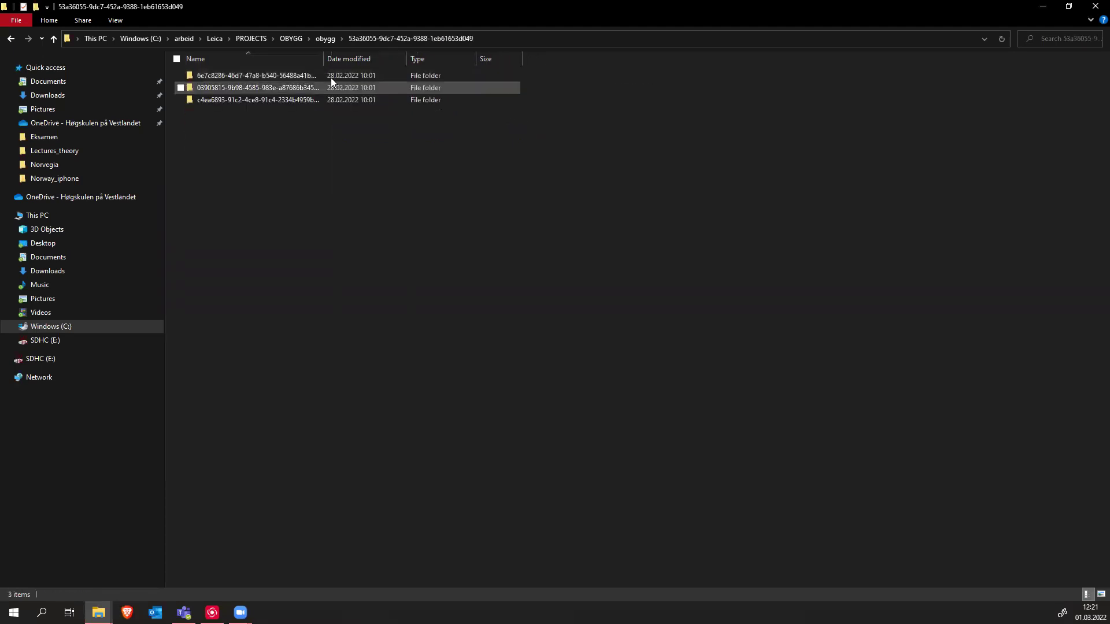
{"action": "left_click", "coordinate": [321, 38]}
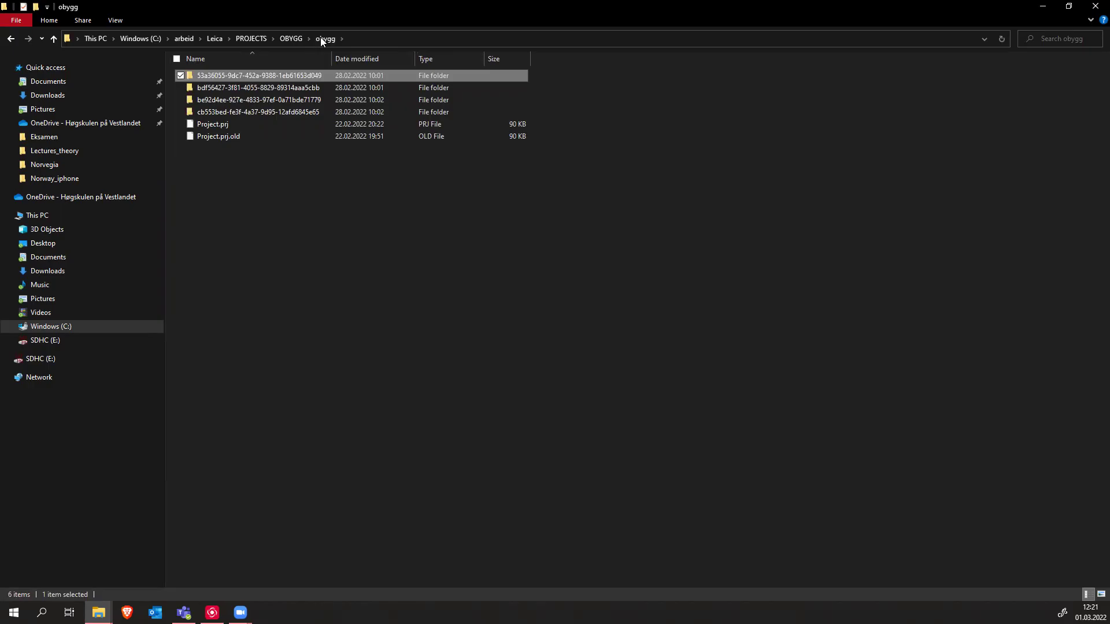
{"action": "left_click", "coordinate": [268, 125]}
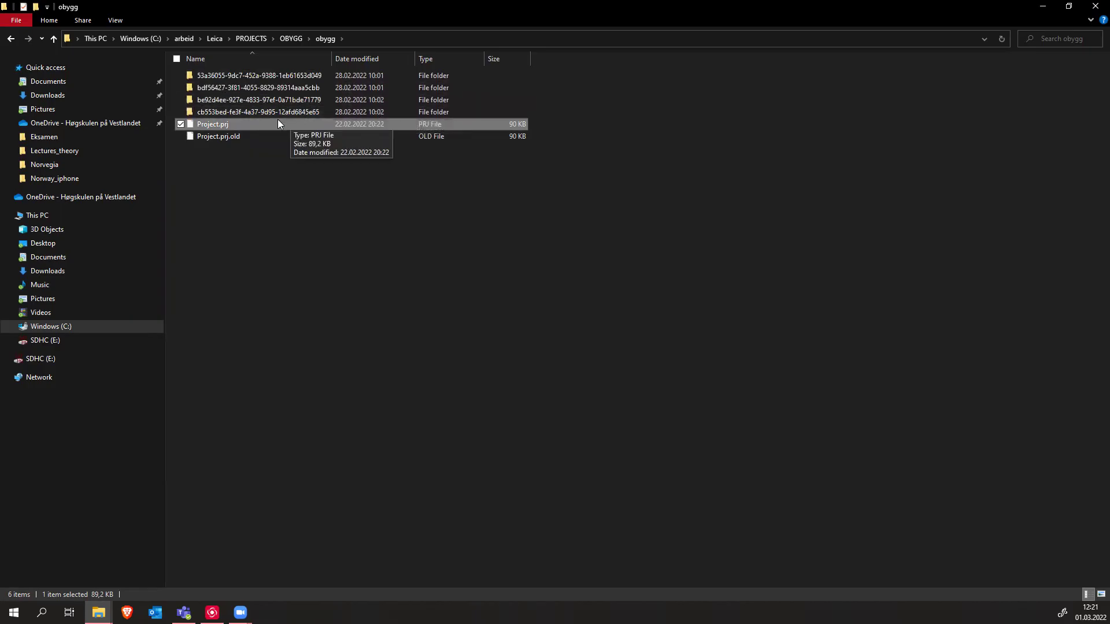
{"action": "left_click", "coordinate": [1043, 8]}
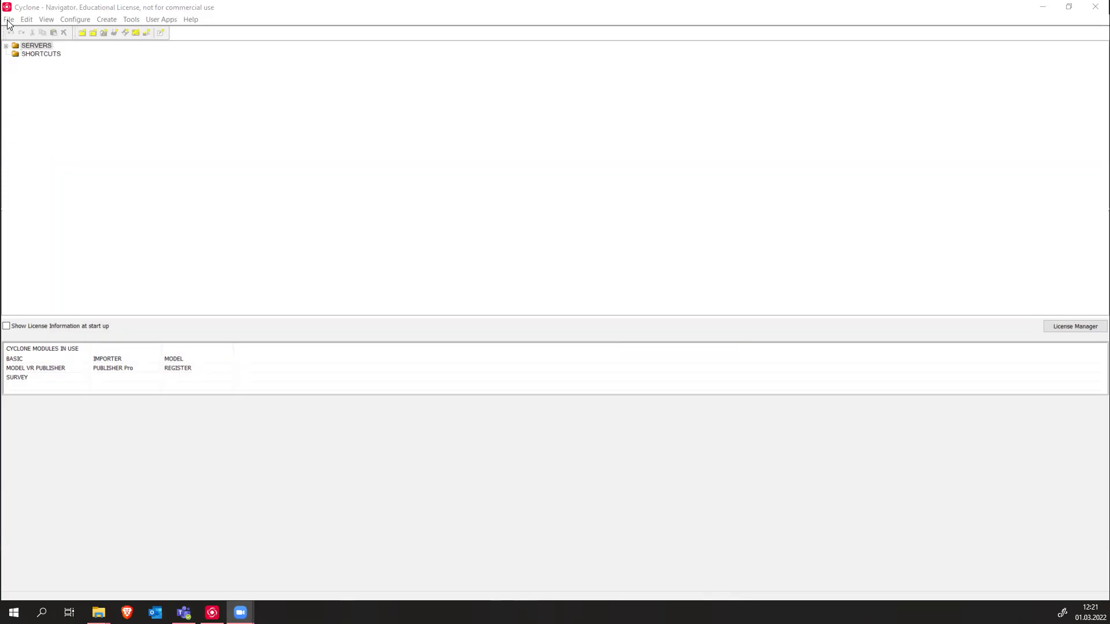
{"action": "left_click", "coordinate": [62, 8]}
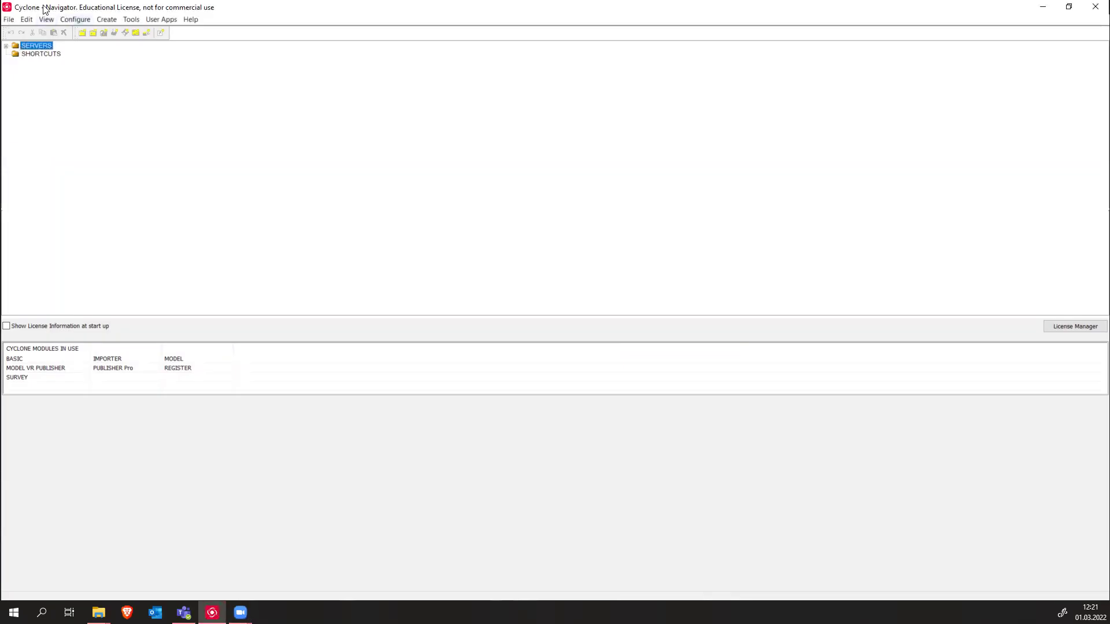
{"action": "left_click", "coordinate": [11, 22]}
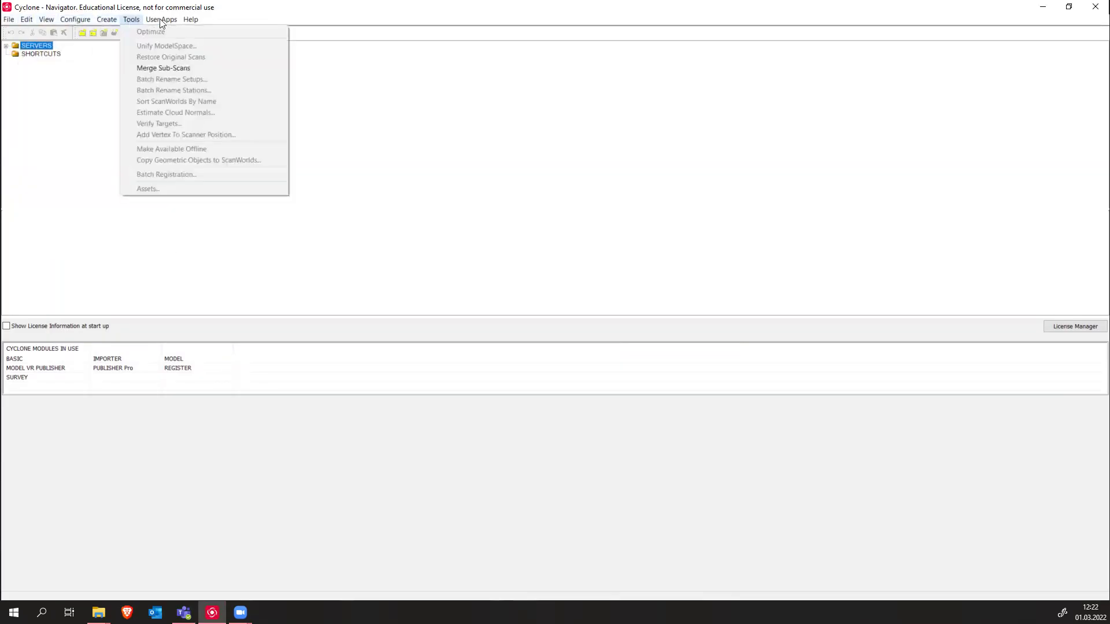
{"action": "mouse_move", "coordinate": [189, 23]}
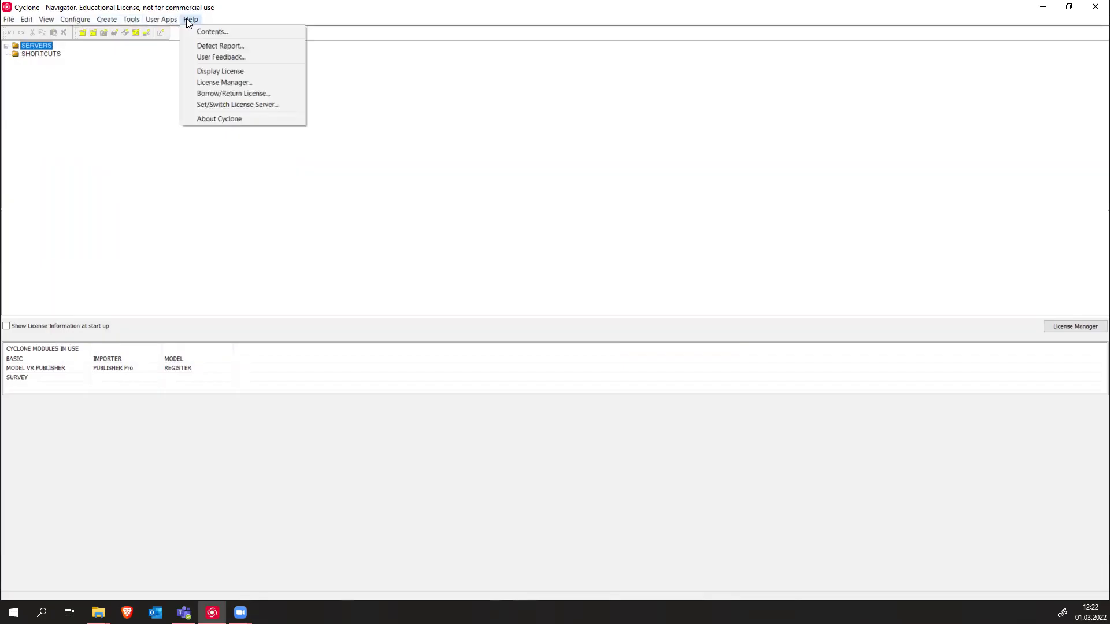
{"action": "left_click", "coordinate": [125, 87]}
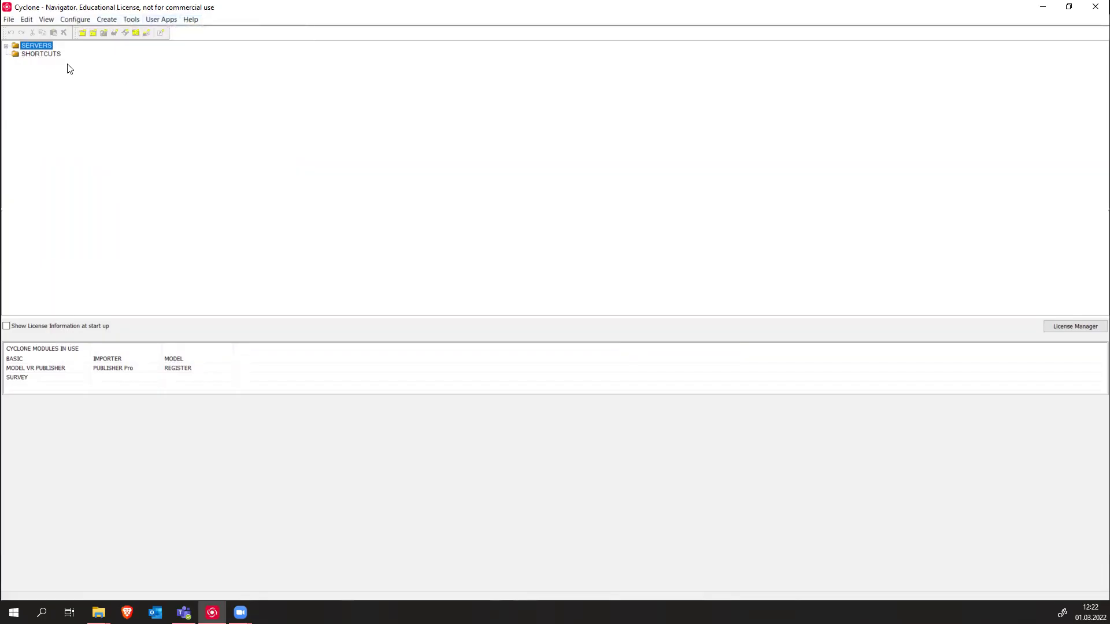
- Expand the shared HVL-301452 server and view its database configuration
{"action": "left_click", "coordinate": [6, 46]}
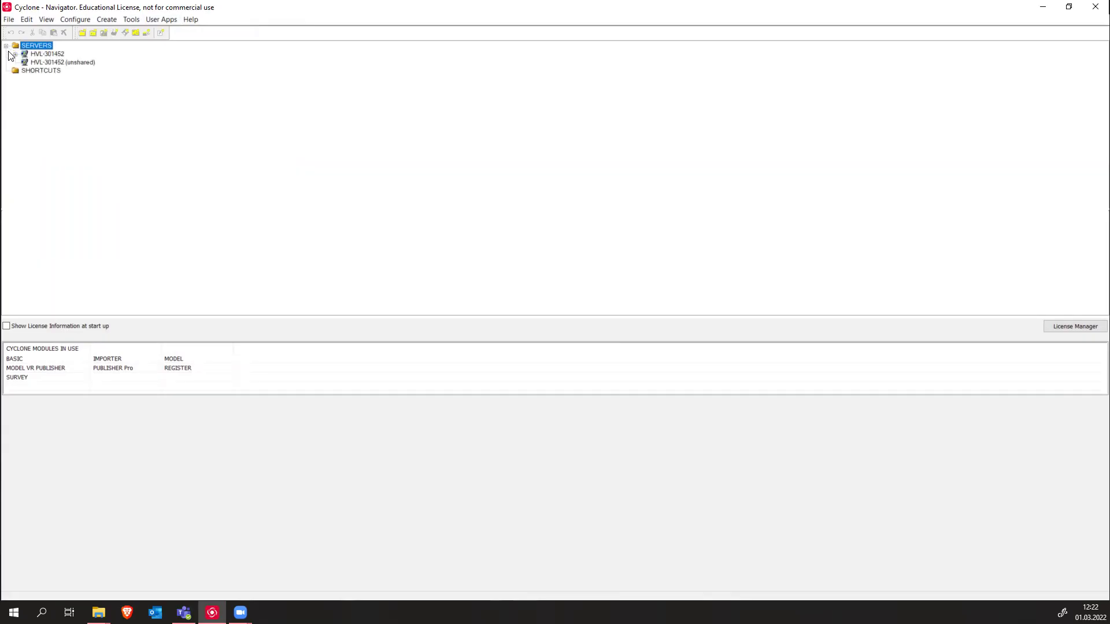
{"action": "left_click", "coordinate": [15, 54]}
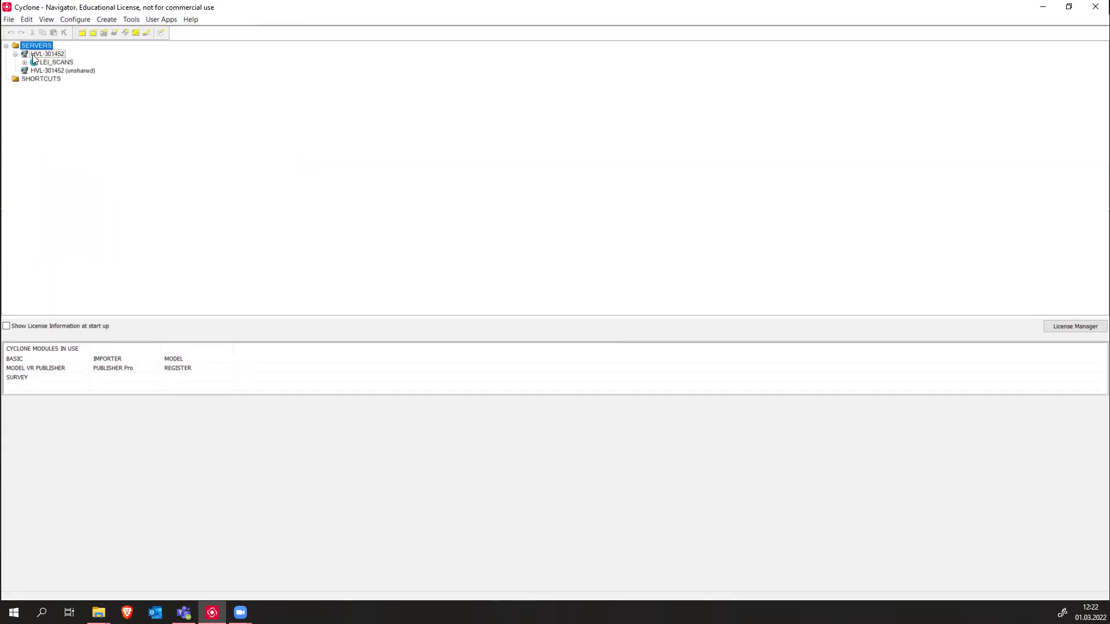
{"action": "left_click", "coordinate": [36, 54]}
{"action": "right_click", "coordinate": [47, 56]}
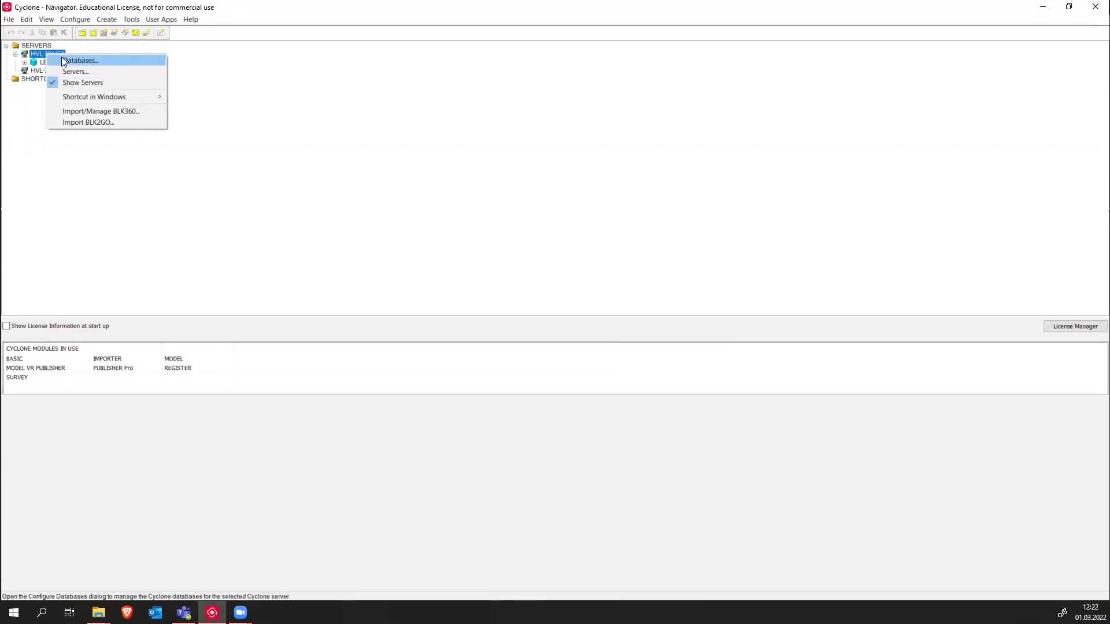
{"action": "left_click", "coordinate": [64, 61]}
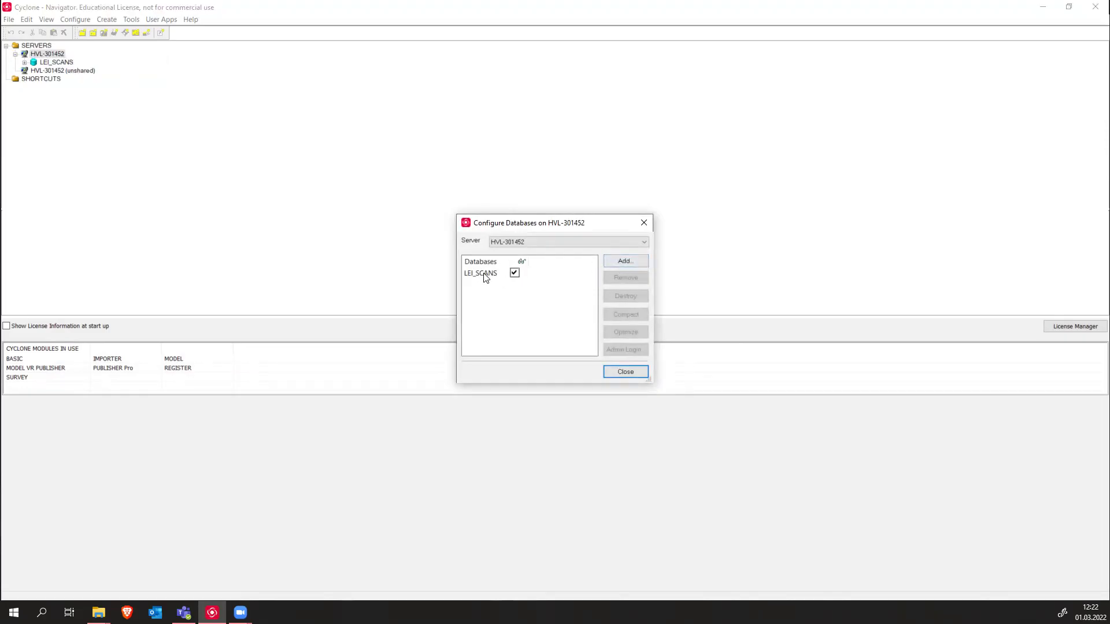
{"action": "left_click", "coordinate": [644, 222]}
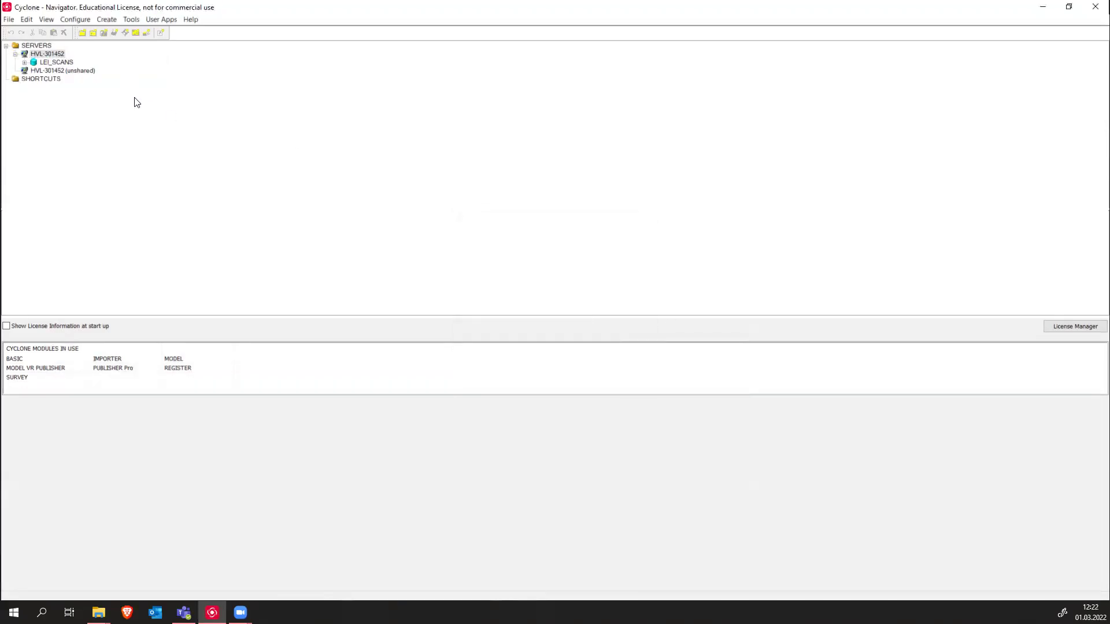
- Create a new project named OBYGG2 in the LEI_SCANS database
{"action": "left_click", "coordinate": [24, 62]}
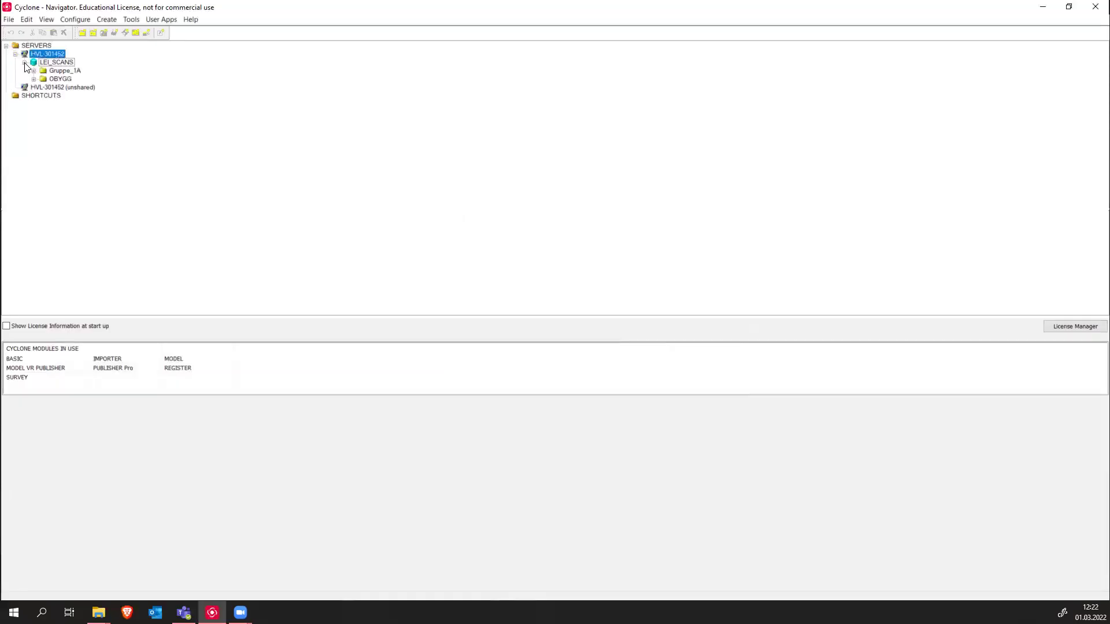
{"action": "left_click", "coordinate": [55, 62]}
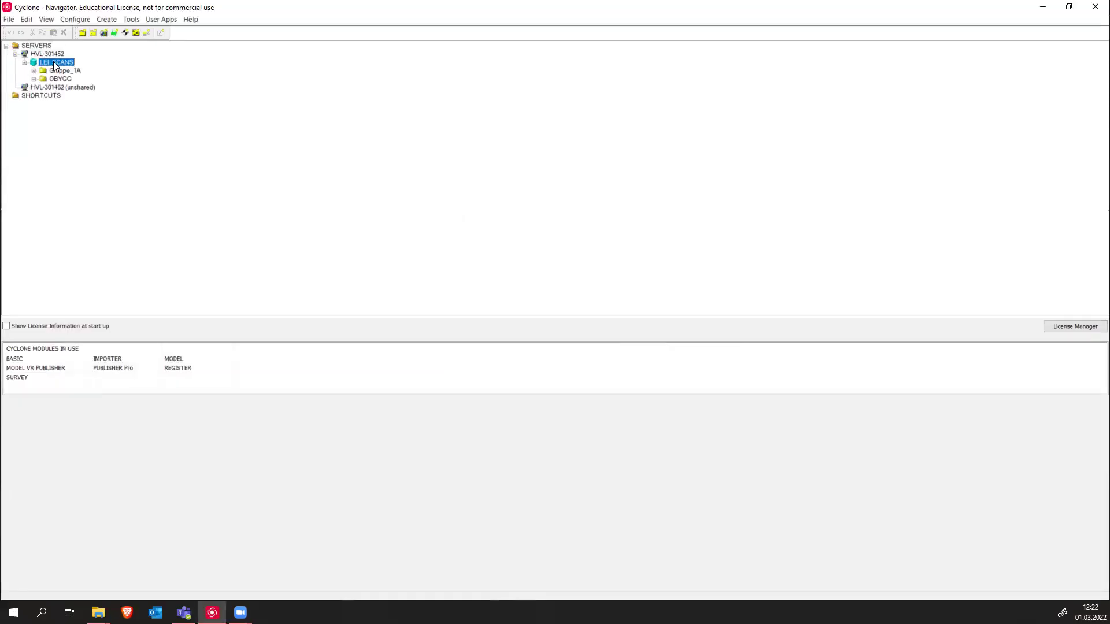
{"action": "right_click", "coordinate": [72, 62]}
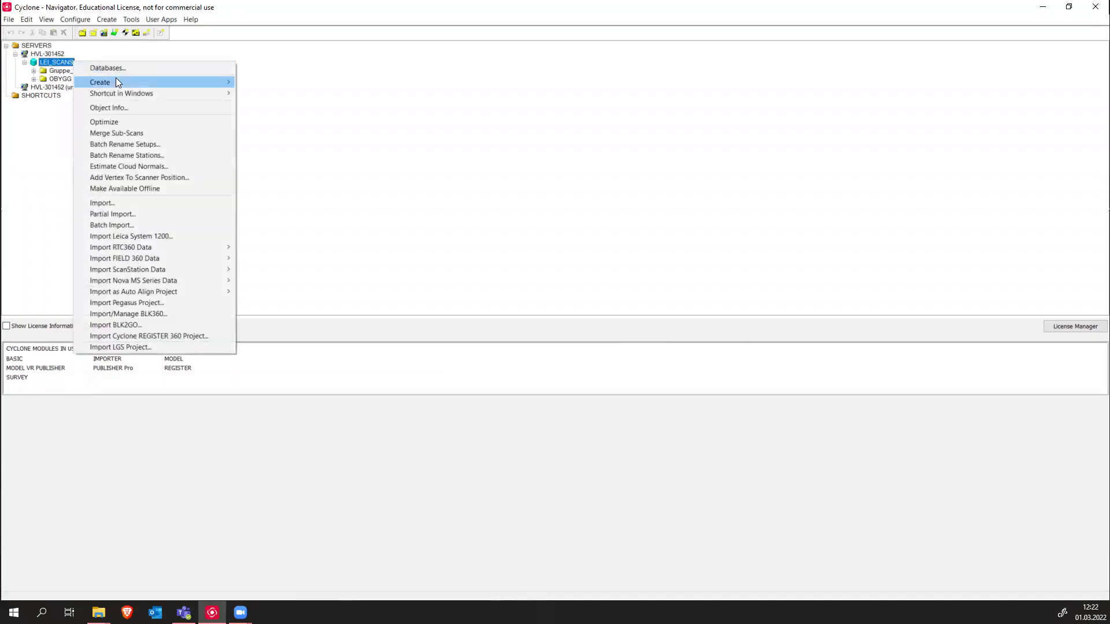
{"action": "mouse_move", "coordinate": [162, 82]}
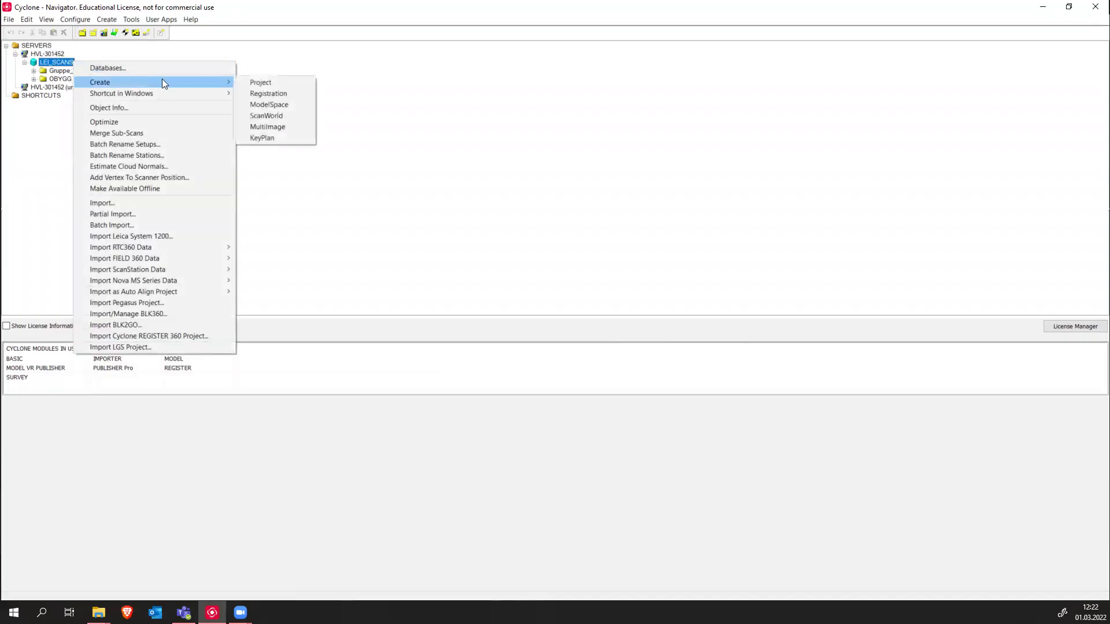
{"action": "left_click", "coordinate": [263, 82]}
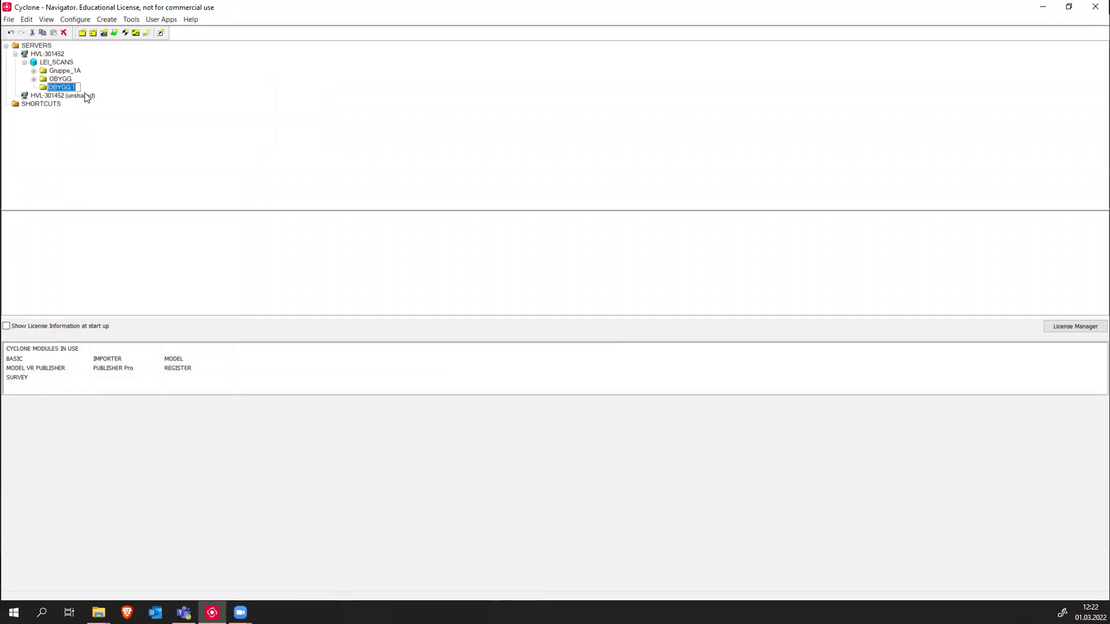
{"action": "left_click", "coordinate": [80, 87]}
{"action": "key", "text": "Return"}
- Start a full ScanStation project import into the OBYGG2 project
{"action": "right_click", "coordinate": [59, 86]}
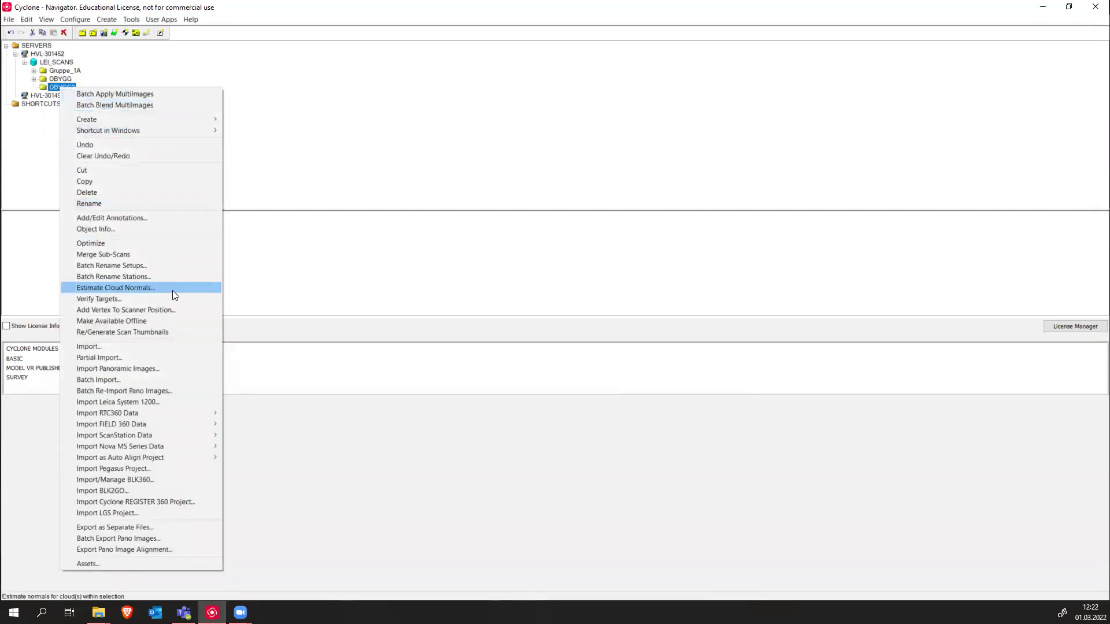
{"action": "mouse_move", "coordinate": [154, 438]}
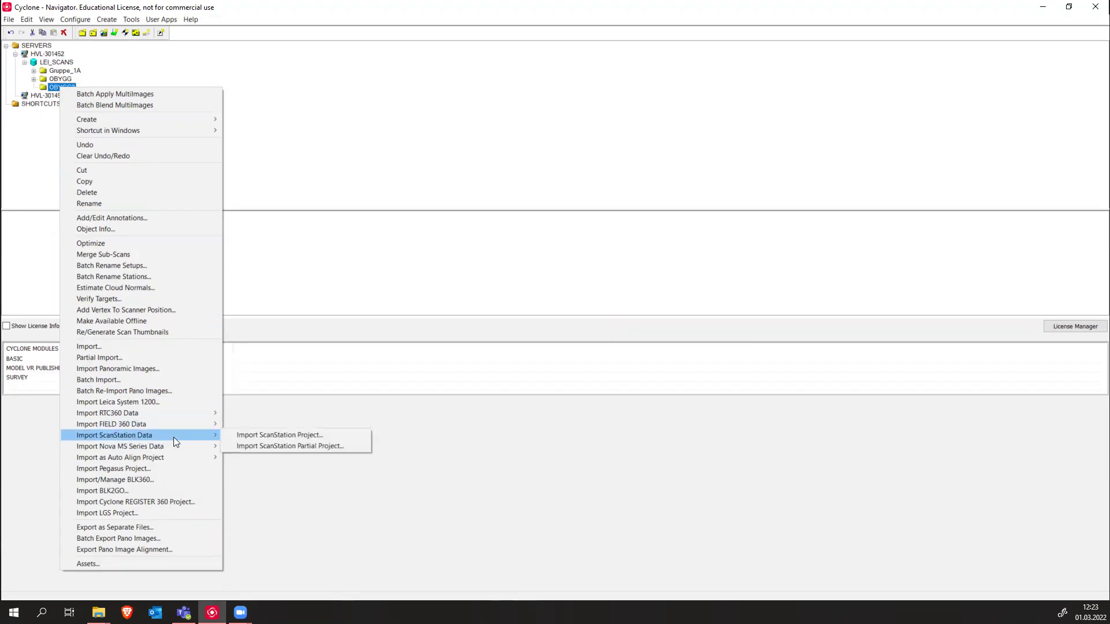
{"action": "left_click", "coordinate": [263, 437]}
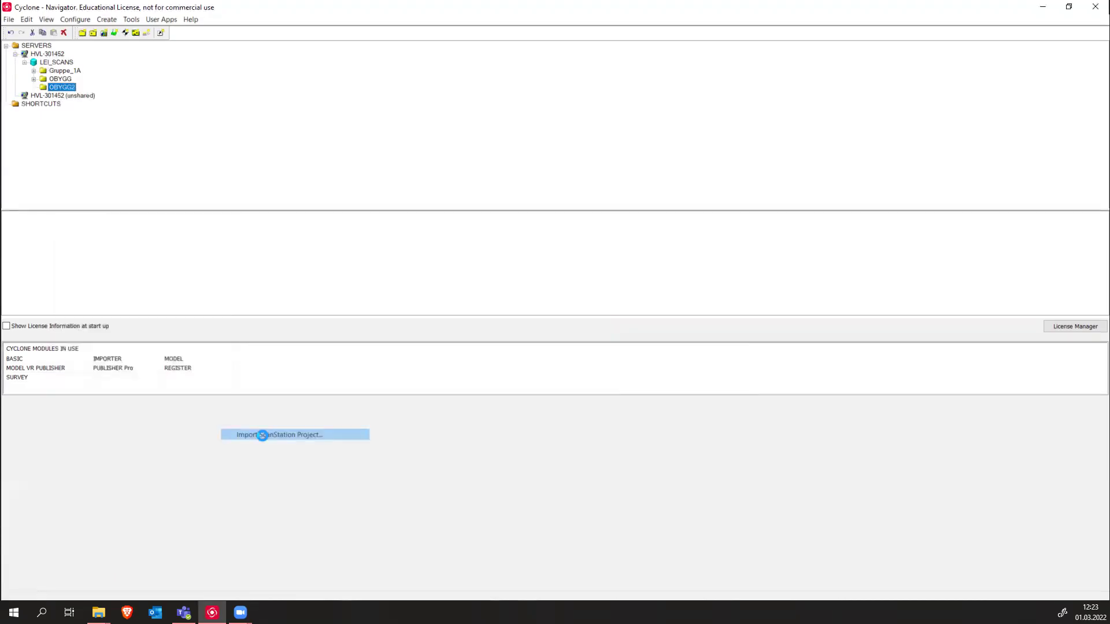
- Check in File Explorer where the obygg source folder and its Project.prj file are located
{"action": "mouse_move", "coordinate": [98, 613]}
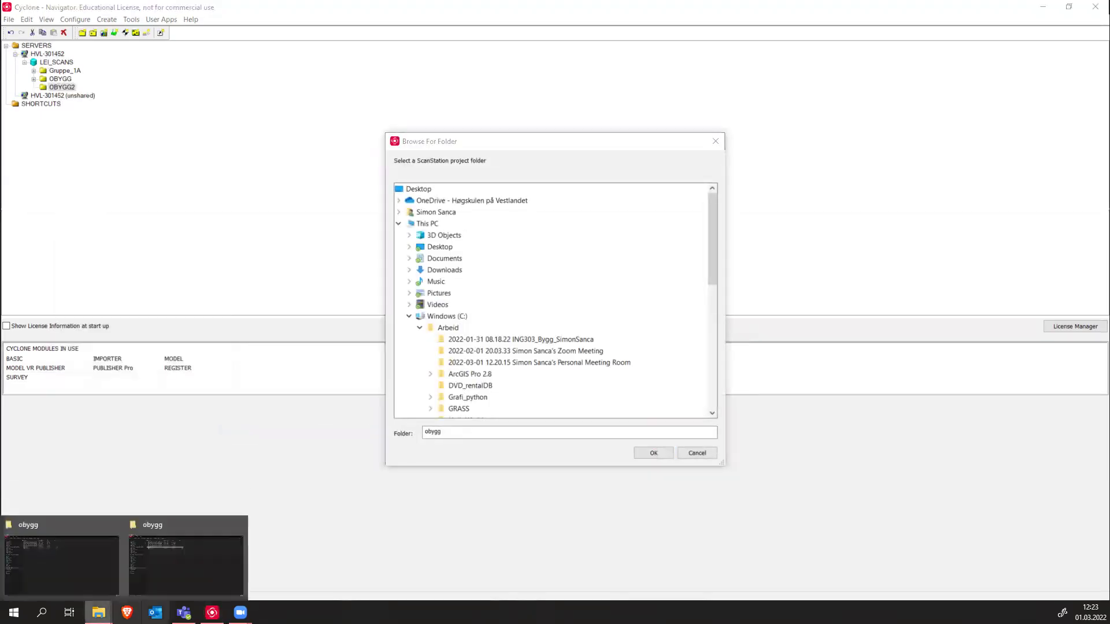
{"action": "left_click", "coordinate": [195, 572]}
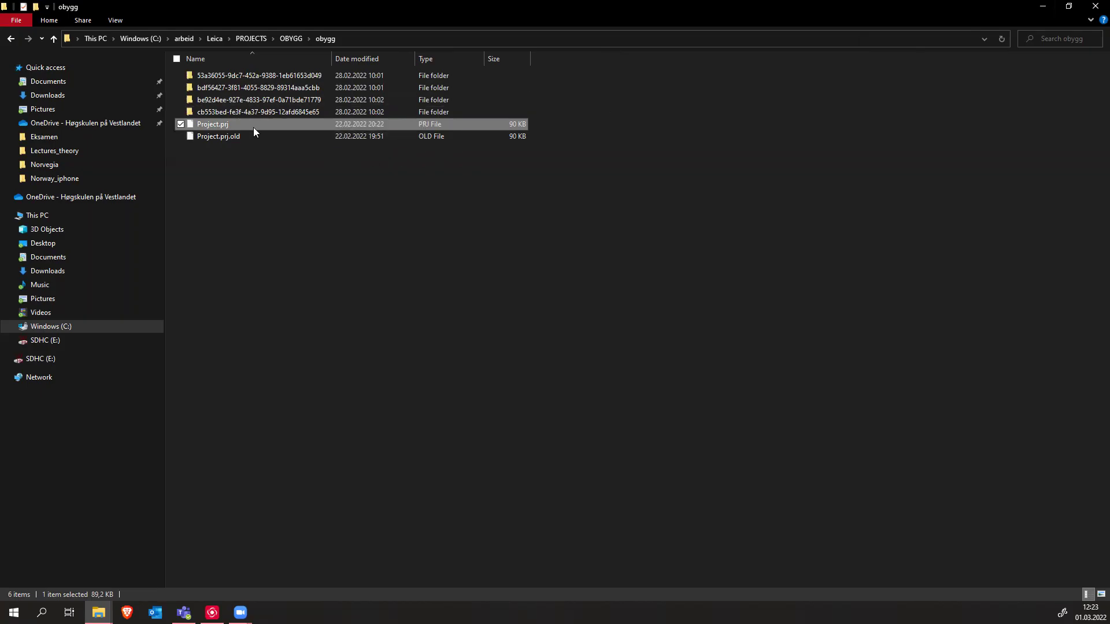
{"action": "left_click", "coordinate": [1042, 6]}
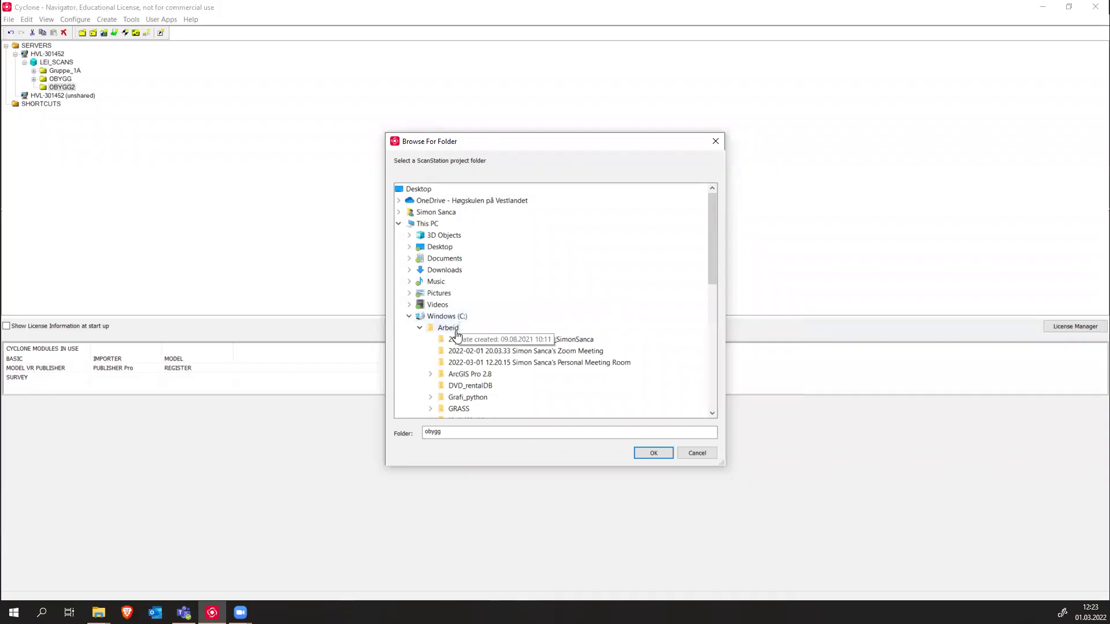
- Locate the obygg folder under Leica\PROJECTS\OBYGG in the project folder browser and expand it
{"action": "scroll", "coordinate": [439, 325], "scroll_direction": "down", "scroll_amount": 2}
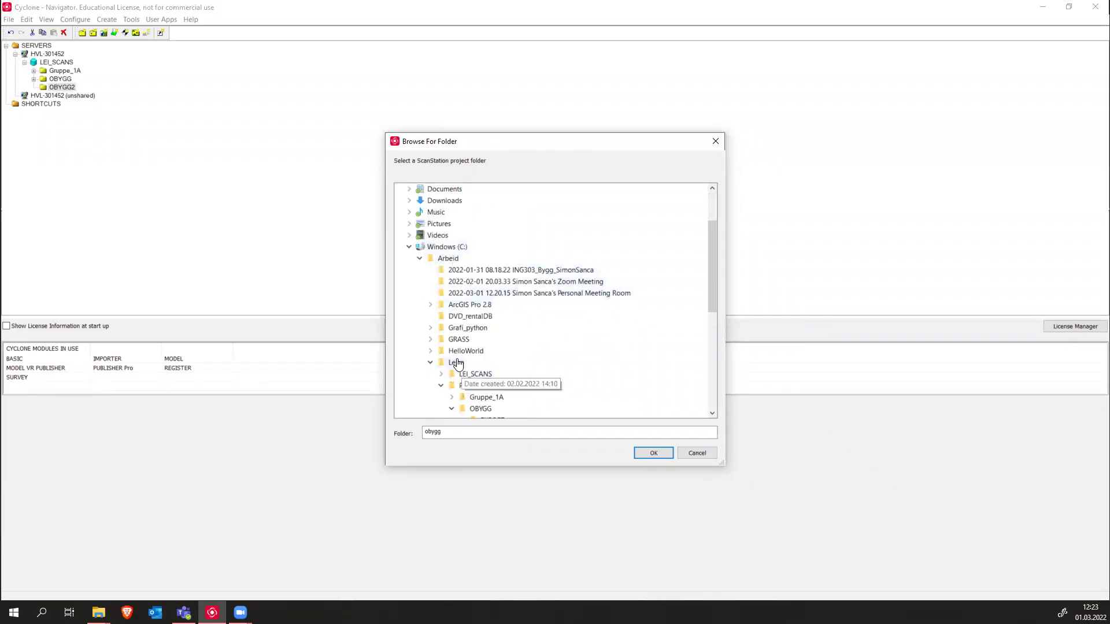
{"action": "scroll", "coordinate": [467, 363], "scroll_direction": "down", "scroll_amount": 2}
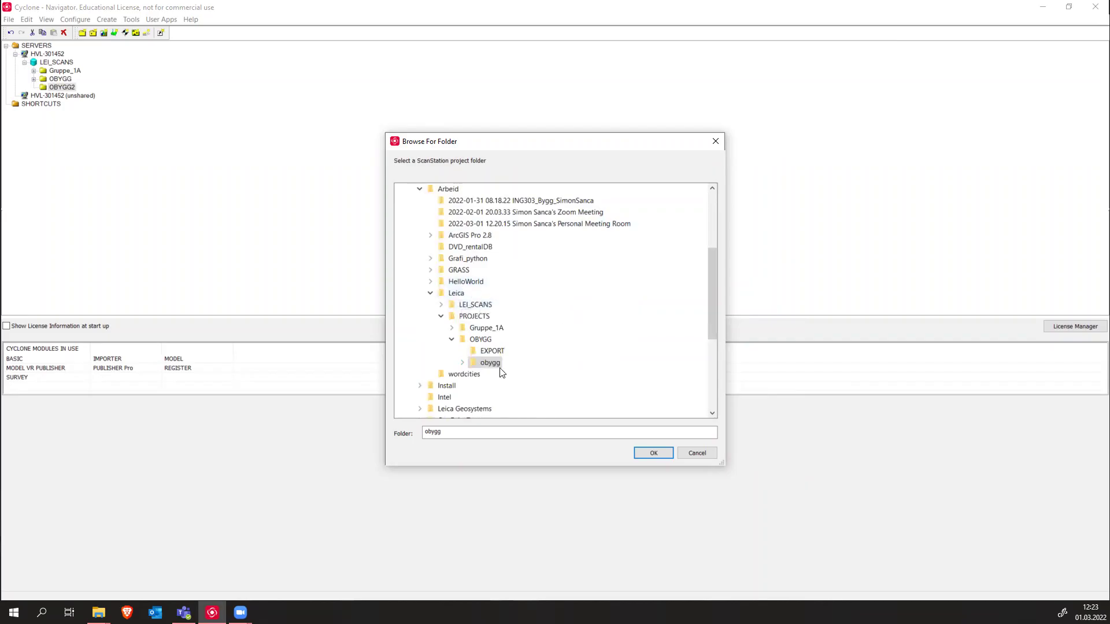
{"action": "left_click", "coordinate": [463, 363]}
{"action": "scroll", "coordinate": [491, 367], "scroll_direction": "down", "scroll_amount": 3}
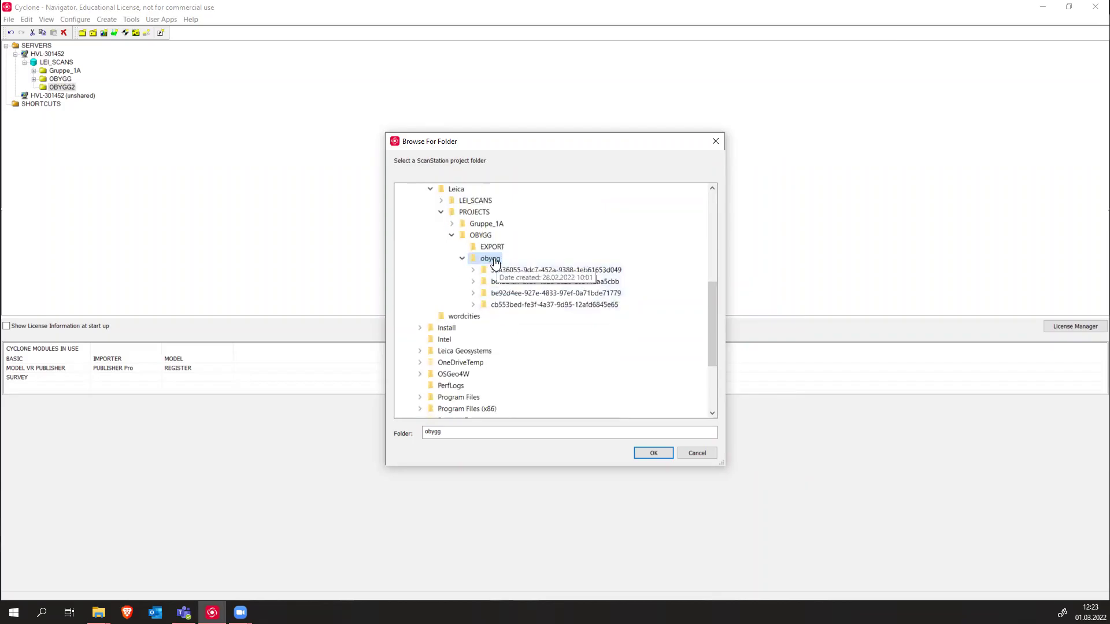
- Compare the obygg folder's contents with the Project.prj file in File Explorer, and confirm obygg as the ScanStation project folder
{"action": "mouse_move", "coordinate": [98, 612]}
{"action": "left_click", "coordinate": [179, 555]}
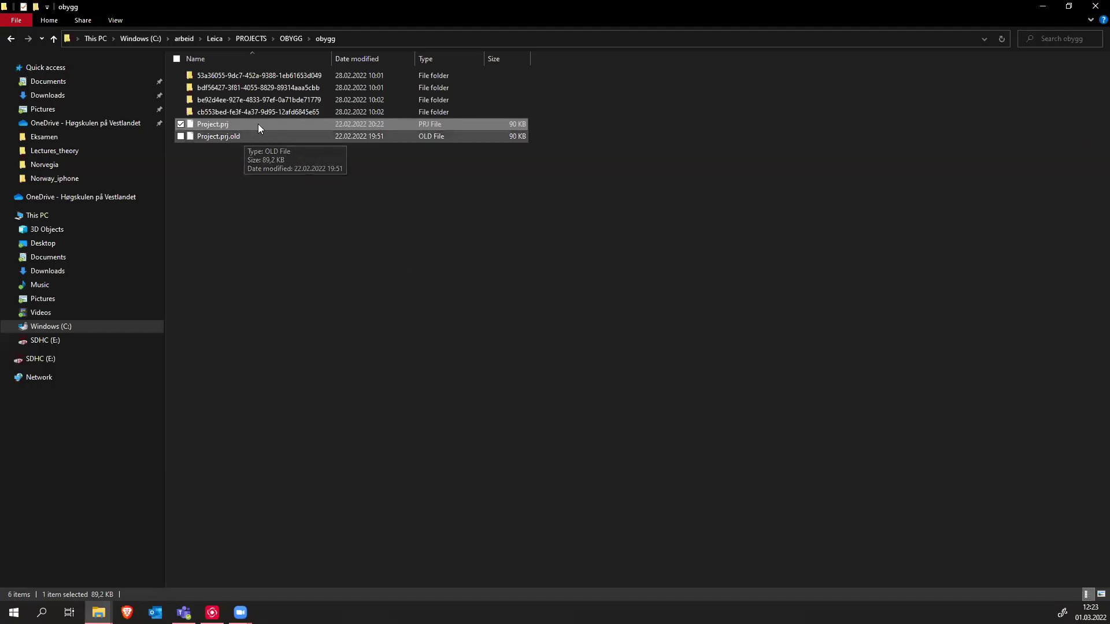
{"action": "left_click", "coordinate": [1062, 7]}
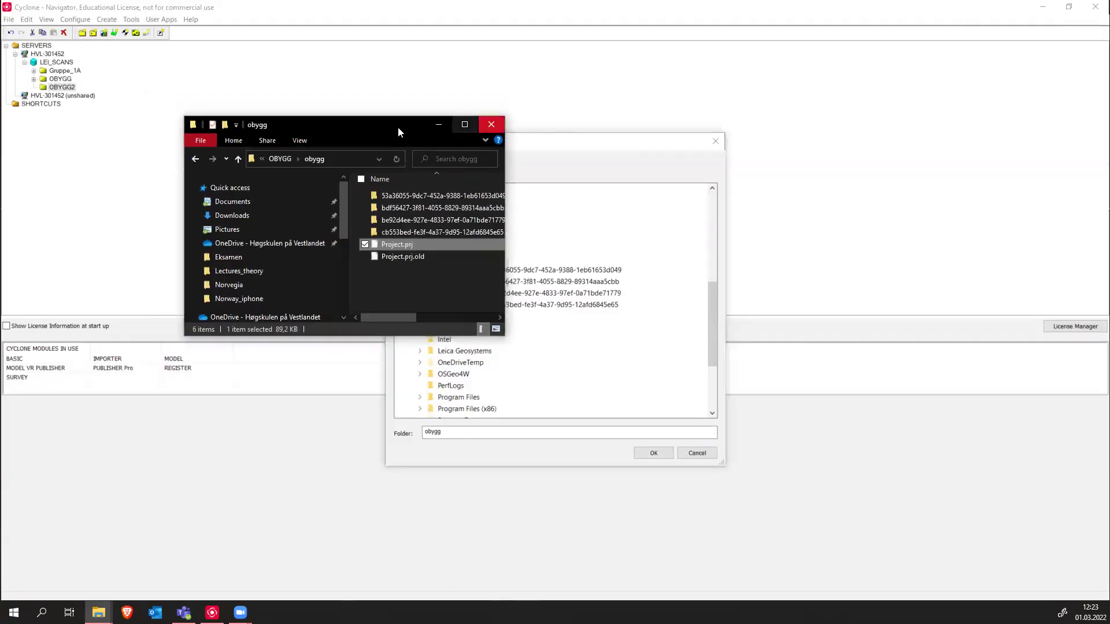
{"action": "left_click_drag", "start_coordinate": [378, 124], "coordinate": [256, 141]}
{"action": "left_click", "coordinate": [487, 261]}
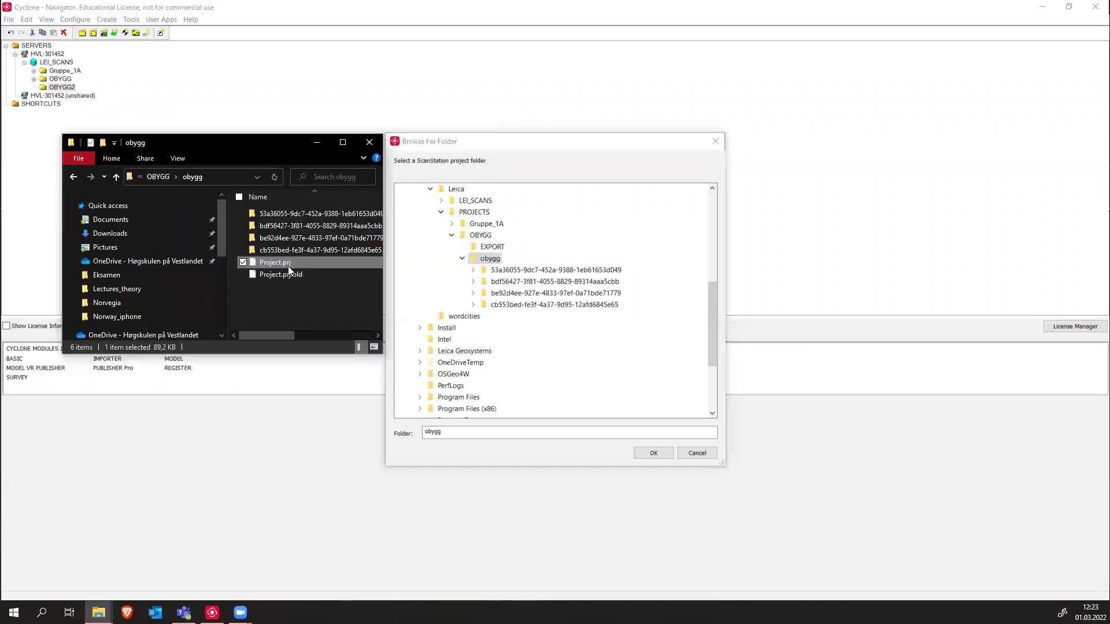
{"action": "left_click", "coordinate": [487, 261]}
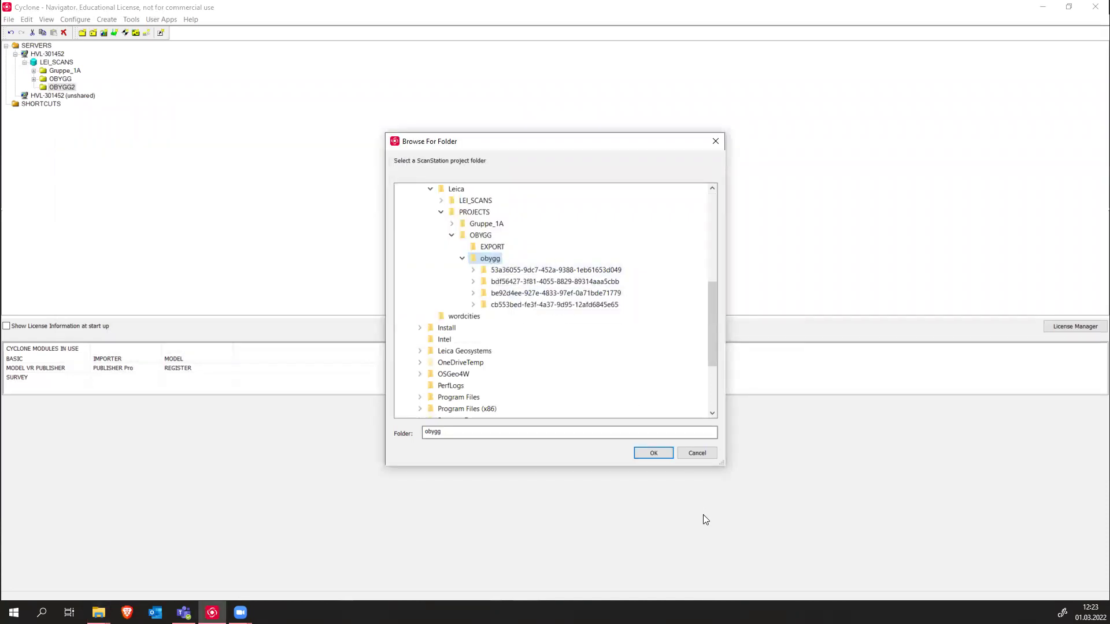
{"action": "left_click", "coordinate": [652, 454]}
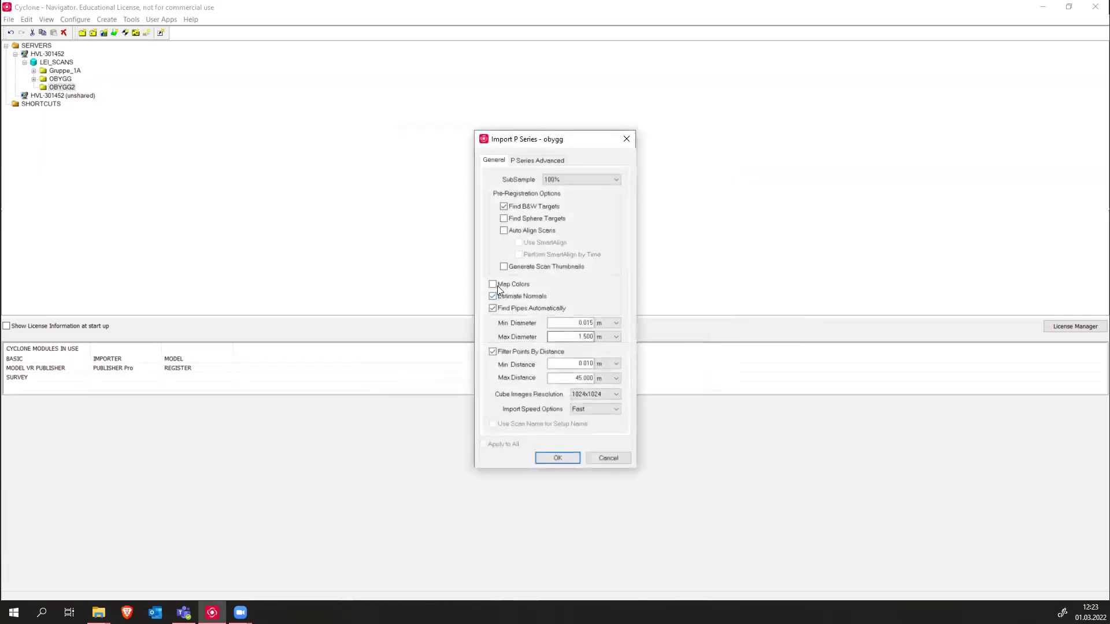
- Review the SubSample rate and the Find B&W Targets option in the P Series import settings
{"action": "left_click_drag", "start_coordinate": [534, 146], "coordinate": [448, 109]}
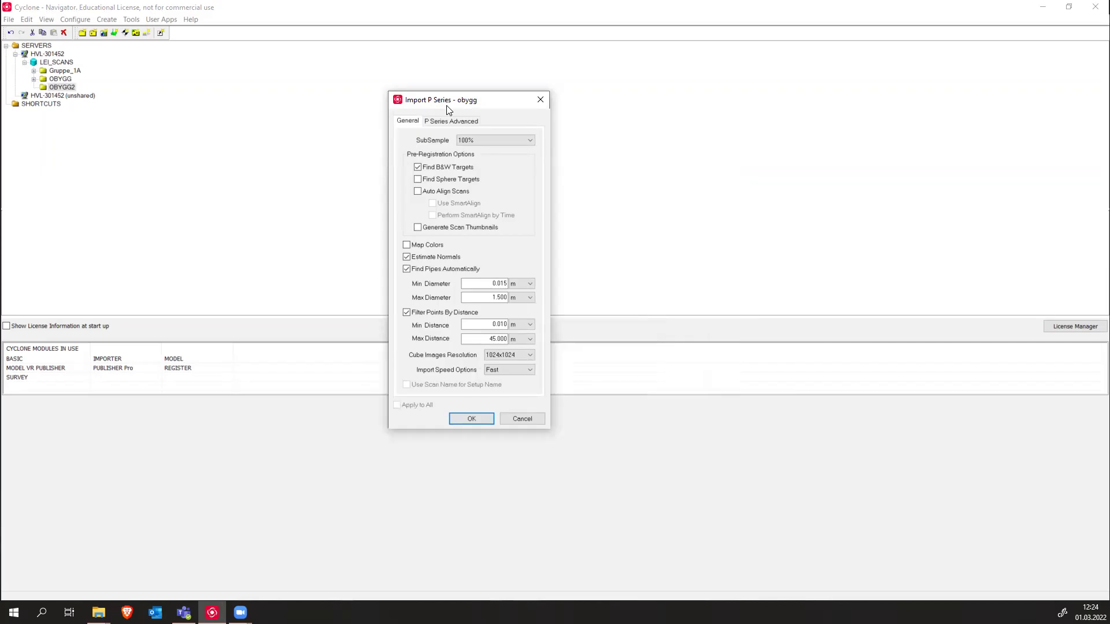
{"action": "left_click", "coordinate": [470, 141]}
{"action": "left_click", "coordinate": [417, 167]}
{"action": "left_click", "coordinate": [418, 168]}
{"action": "key", "text": "Tab"}
{"action": "key", "text": "Home"}
- Set the Max Distance for filtering points to 35 m and check the P Series Advanced options
{"action": "double_click", "coordinate": [494, 338]}
{"action": "left_click", "coordinate": [494, 337]}
{"action": "type", "text": "1000"}
{"action": "key", "text": "BackSpace"}
{"action": "key", "text": "BackSpace"}
{"action": "type", "text": "45"}
{"action": "key", "text": "BackSpace"}
{"action": "key", "text": "BackSpace"}
{"action": "left_click", "coordinate": [445, 122]}
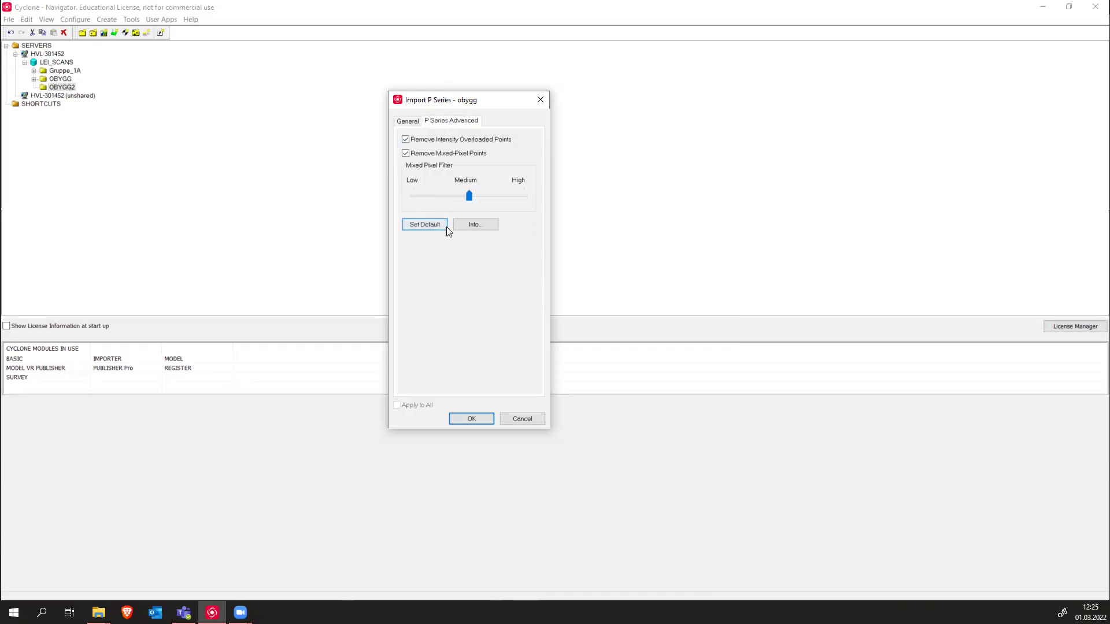
{"action": "left_click", "coordinate": [408, 122]}
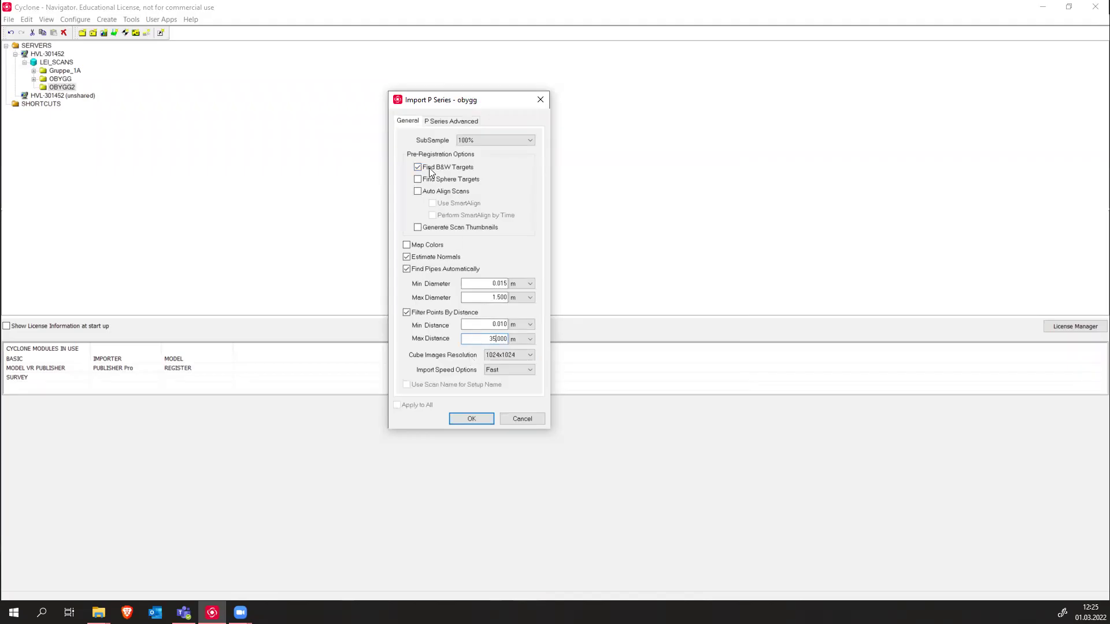
- Check the cube image resolution and import speed choices, and start the import with automatic pipe finding accepted
{"action": "left_click", "coordinate": [528, 357]}
{"action": "left_click", "coordinate": [518, 368]}
{"action": "left_click", "coordinate": [521, 369]}
{"action": "left_click", "coordinate": [472, 419]}
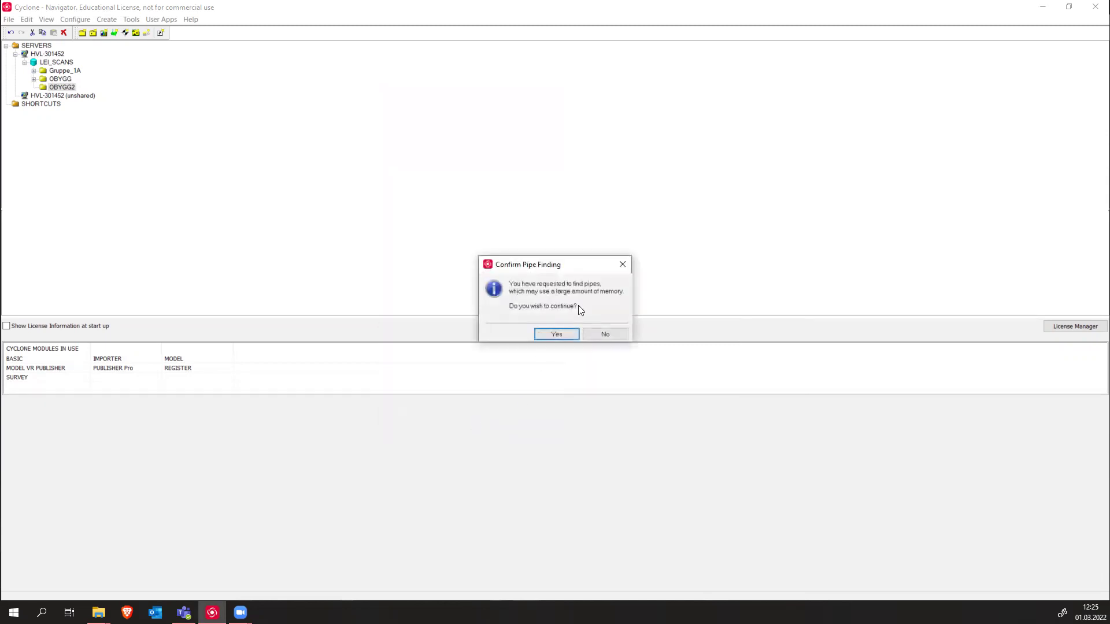
{"action": "left_click", "coordinate": [556, 336]}
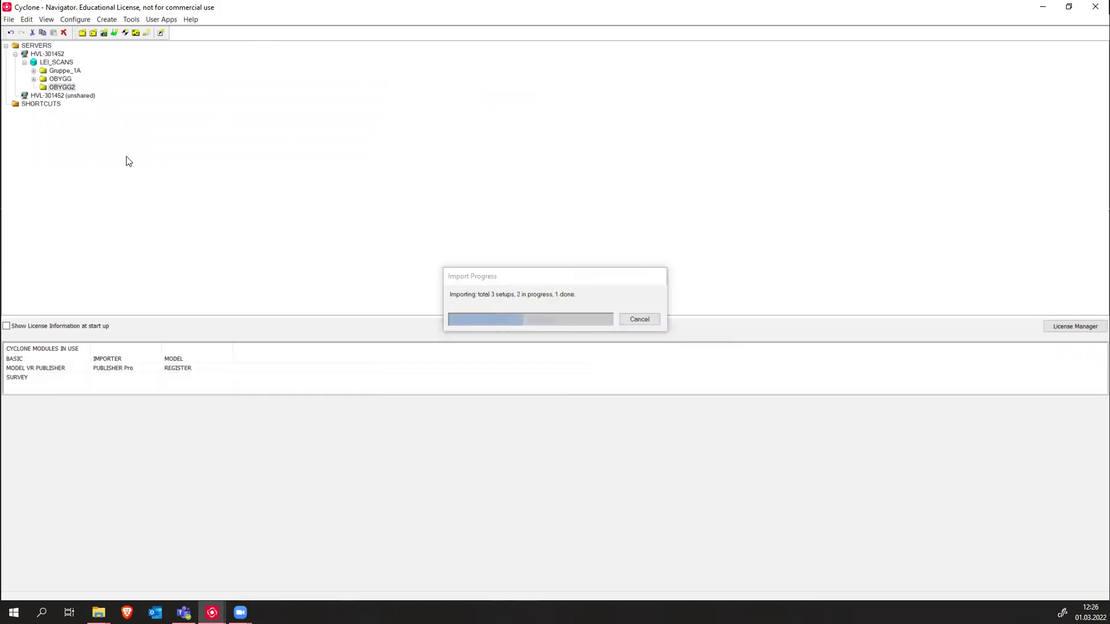
- Minimise the Cyclone console window and reposition the import progress dialog while the setups are importing
{"action": "left_click_drag", "start_coordinate": [595, 223], "coordinate": [715, 36]}
{"action": "left_click_drag", "start_coordinate": [471, 276], "coordinate": [206, 280]}
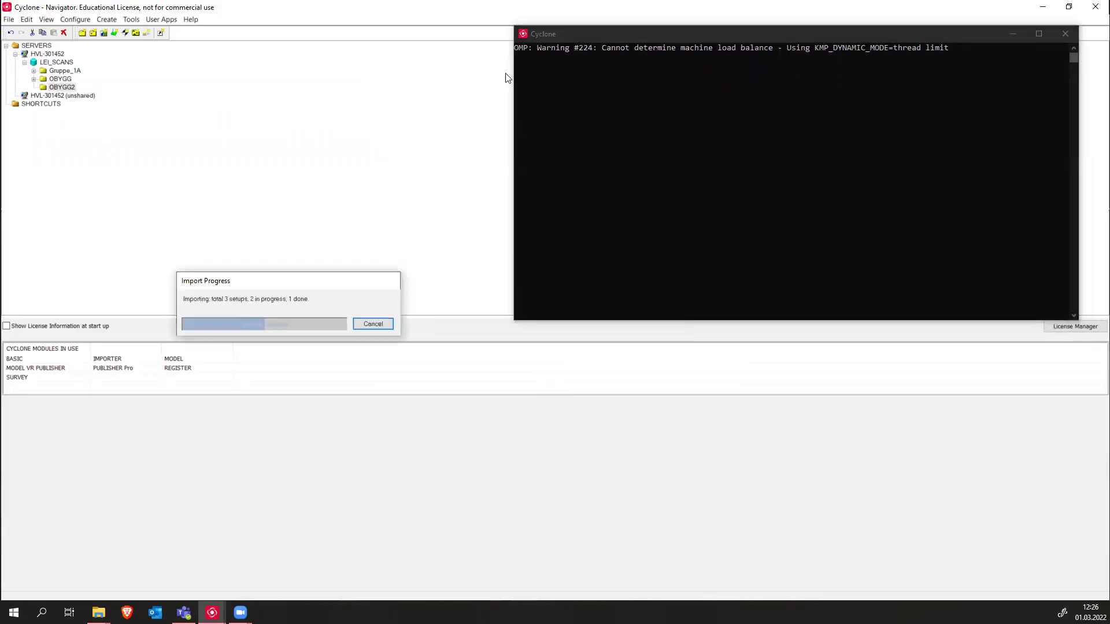
{"action": "left_click_drag", "start_coordinate": [546, 32], "coordinate": [569, 85]}
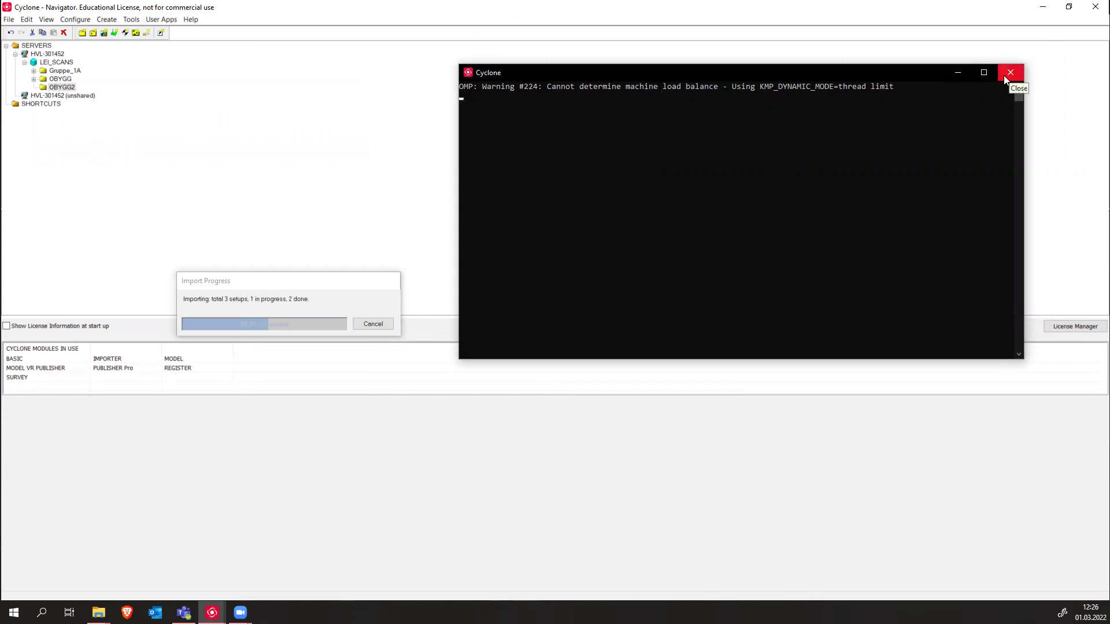
{"action": "left_click", "coordinate": [960, 71]}
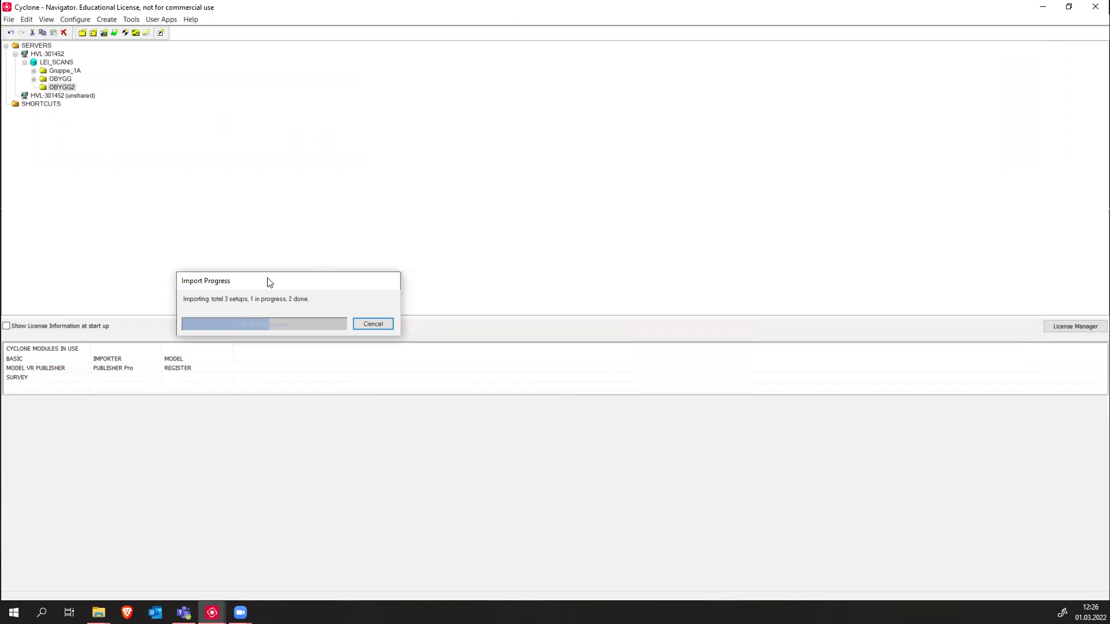
{"action": "left_click_drag", "start_coordinate": [268, 283], "coordinate": [441, 222]}
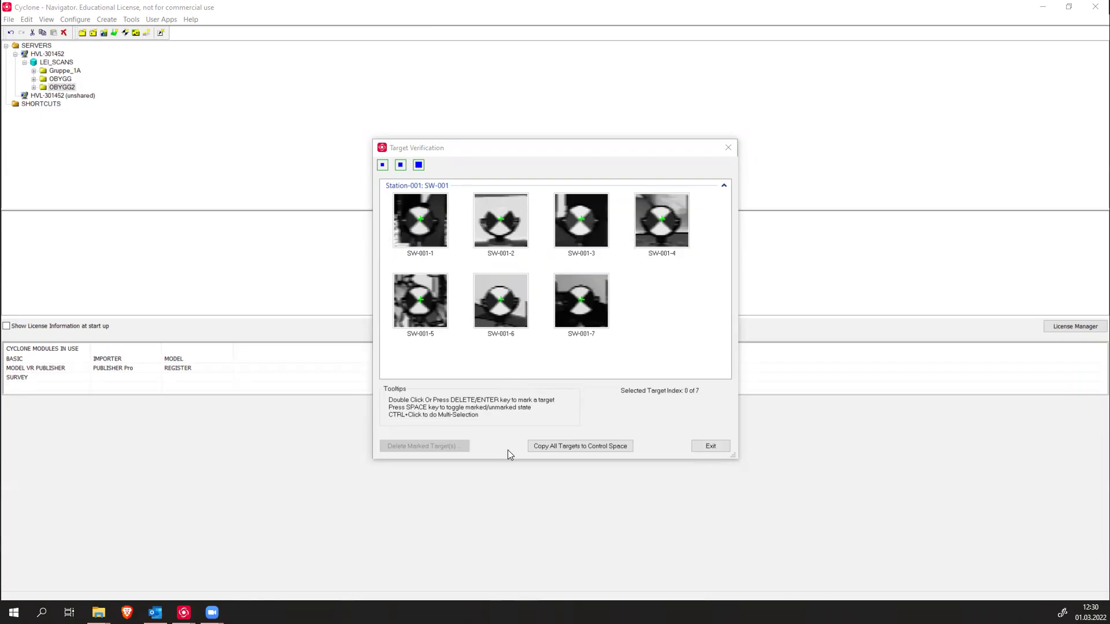
- Inspect the detected SW-001 targets at the different thumbnail sizes, ending with the largest size
{"action": "left_click", "coordinate": [403, 169]}
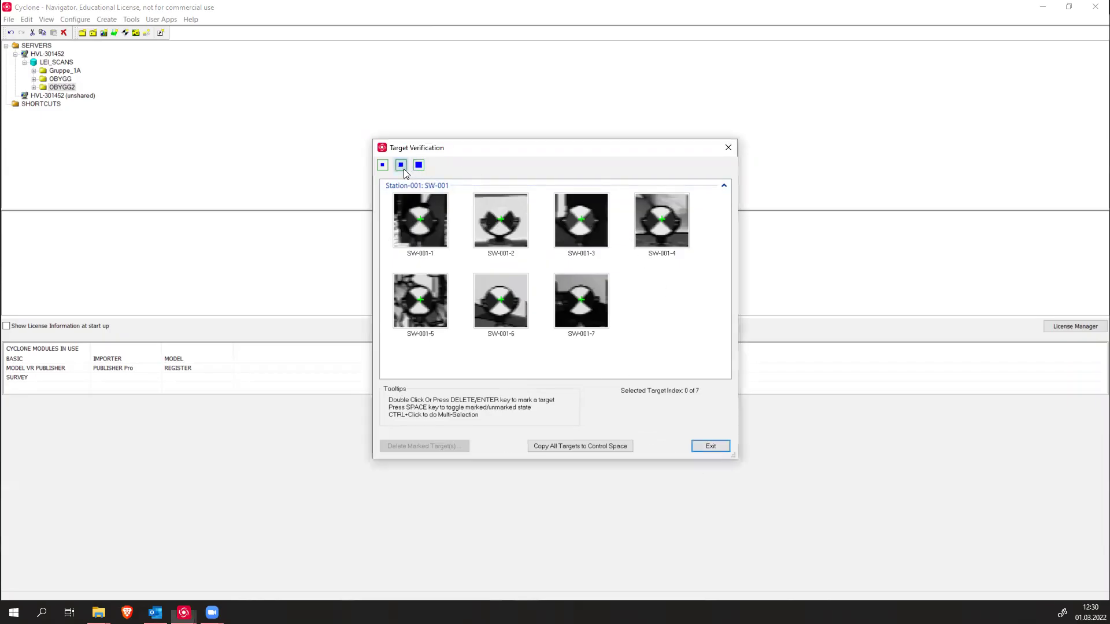
{"action": "left_click", "coordinate": [382, 165]}
{"action": "left_click", "coordinate": [418, 165]}
{"action": "left_click", "coordinate": [416, 167]}
{"action": "left_click", "coordinate": [400, 166]}
{"action": "left_click", "coordinate": [382, 165]}
{"action": "left_click", "coordinate": [400, 166]}
{"action": "left_click", "coordinate": [419, 166]}
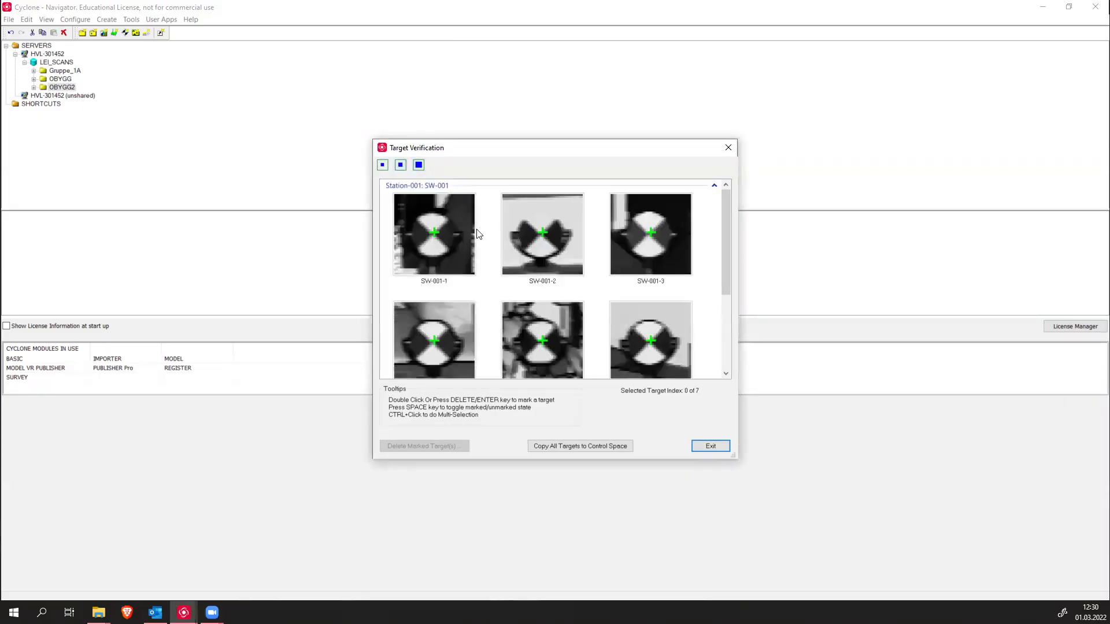
- Copy all unmarked targets from the ModelSpace to the ControlSpace and finish target verification
{"action": "left_click", "coordinate": [597, 448]}
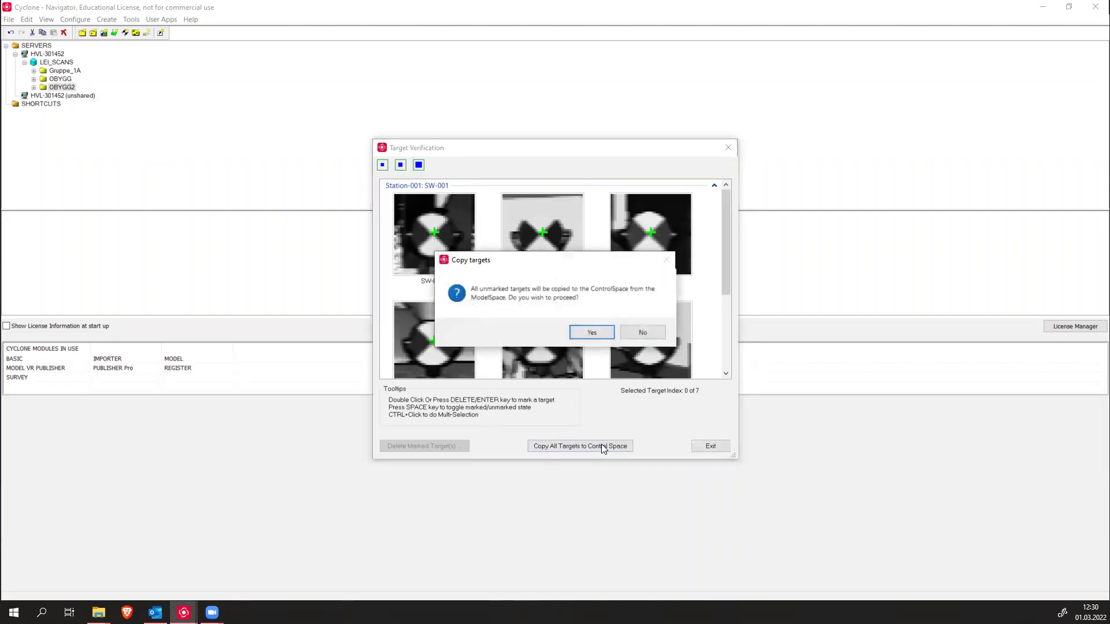
{"action": "left_click", "coordinate": [586, 331]}
{"action": "left_click", "coordinate": [568, 341]}
{"action": "left_click", "coordinate": [570, 343]}
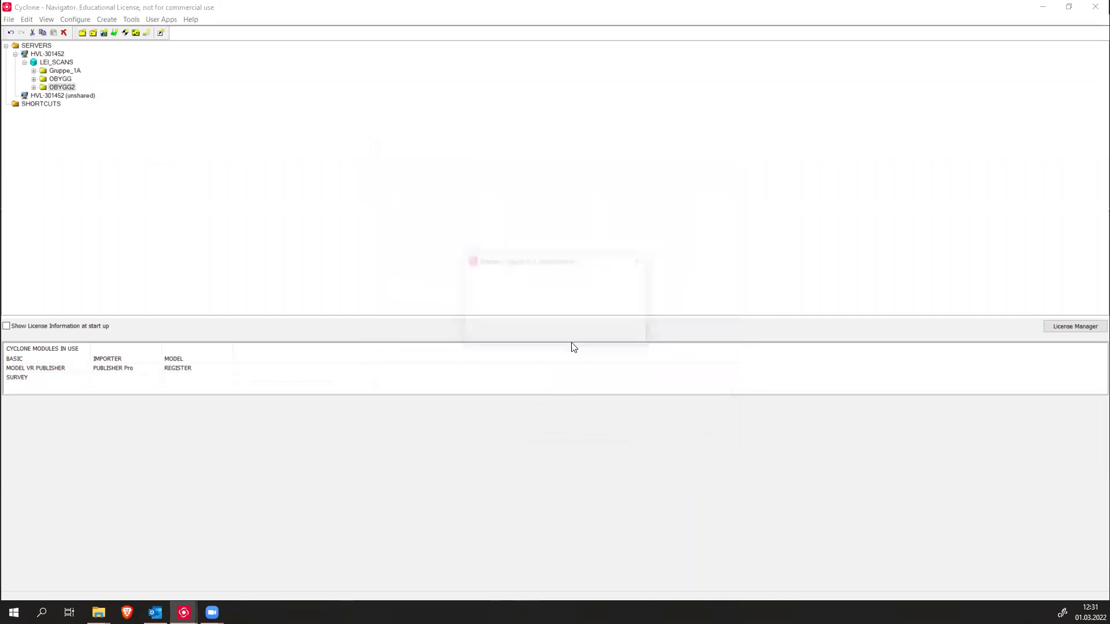
- Expand the imported obygg project under OBYGG2 to show the ScanWorlds of Station-001 and Station-002
{"action": "left_click", "coordinate": [34, 88]}
{"action": "left_click", "coordinate": [44, 96]}
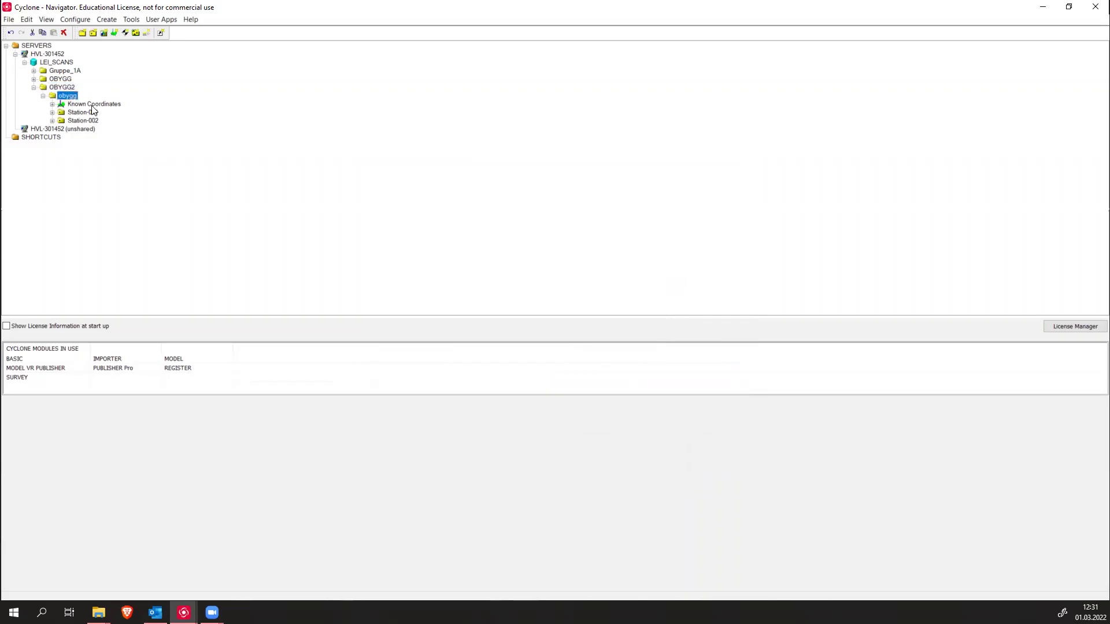
{"action": "left_click", "coordinate": [53, 113]}
{"action": "left_click", "coordinate": [52, 137]}
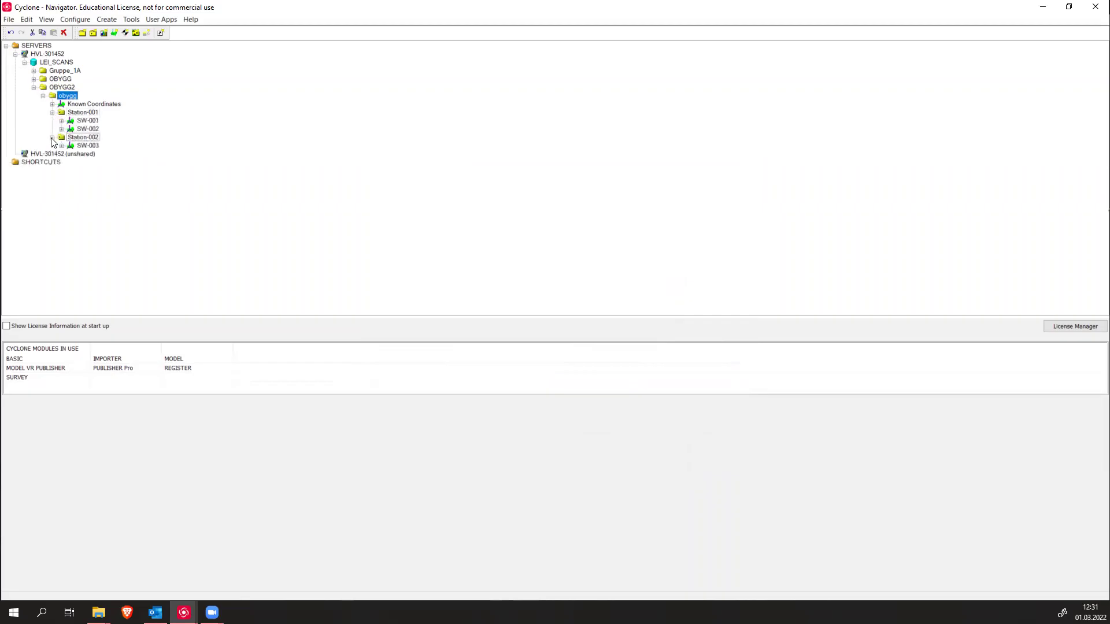
{"action": "left_click", "coordinate": [76, 113]}
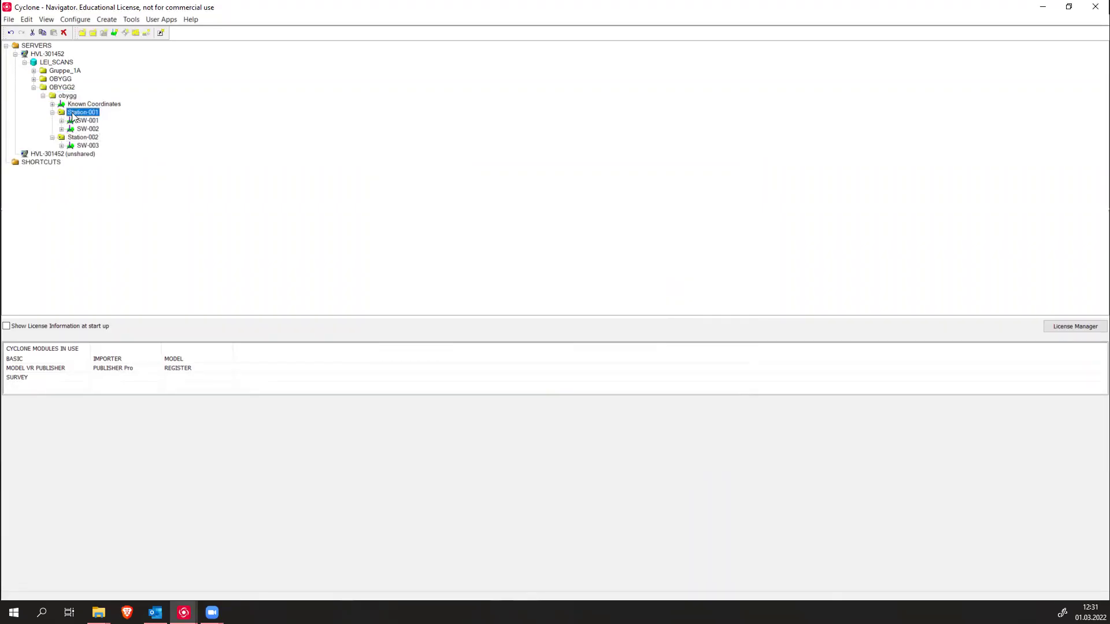
{"action": "double_click", "coordinate": [74, 113]}
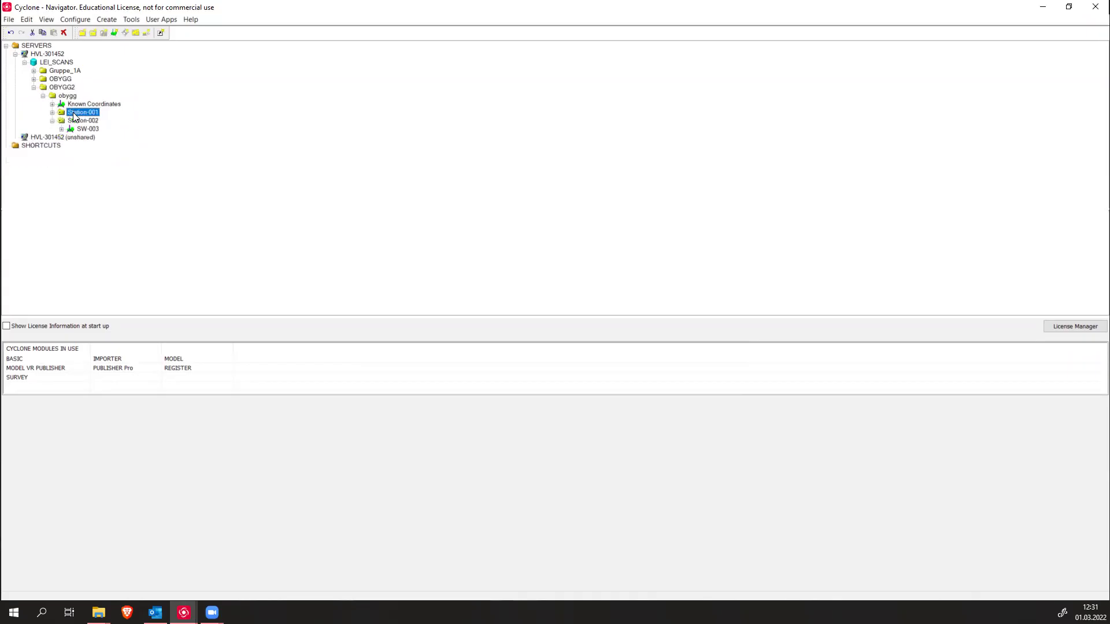
{"action": "left_click", "coordinate": [52, 112]}
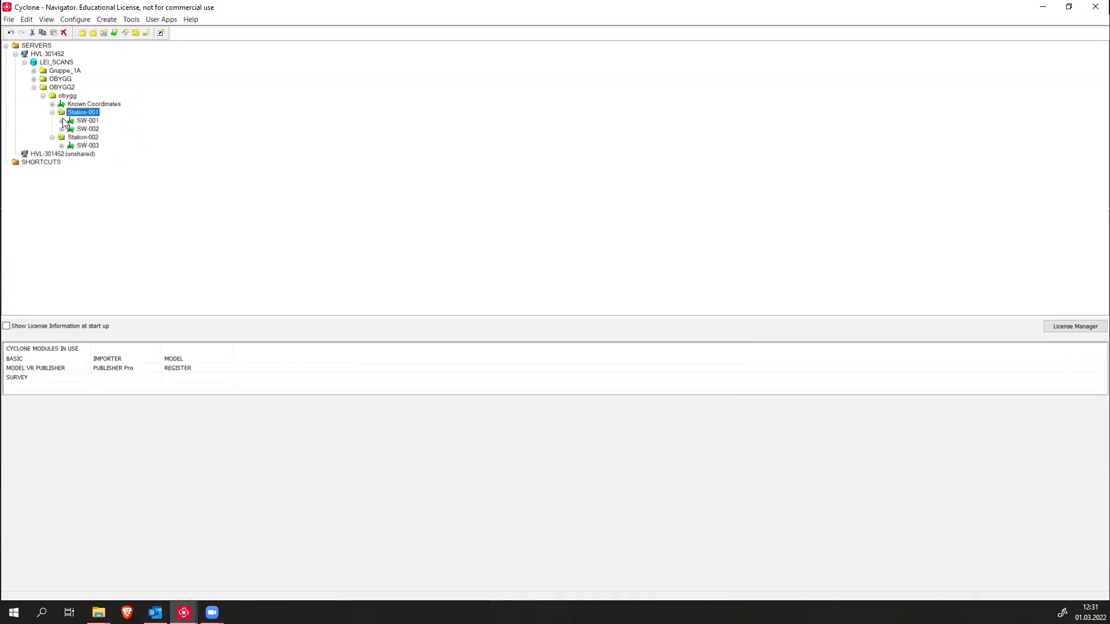
- Examine the contents of SW-001, expanding Images down to the cube faces of MultiImage 1
{"action": "left_click", "coordinate": [62, 121]}
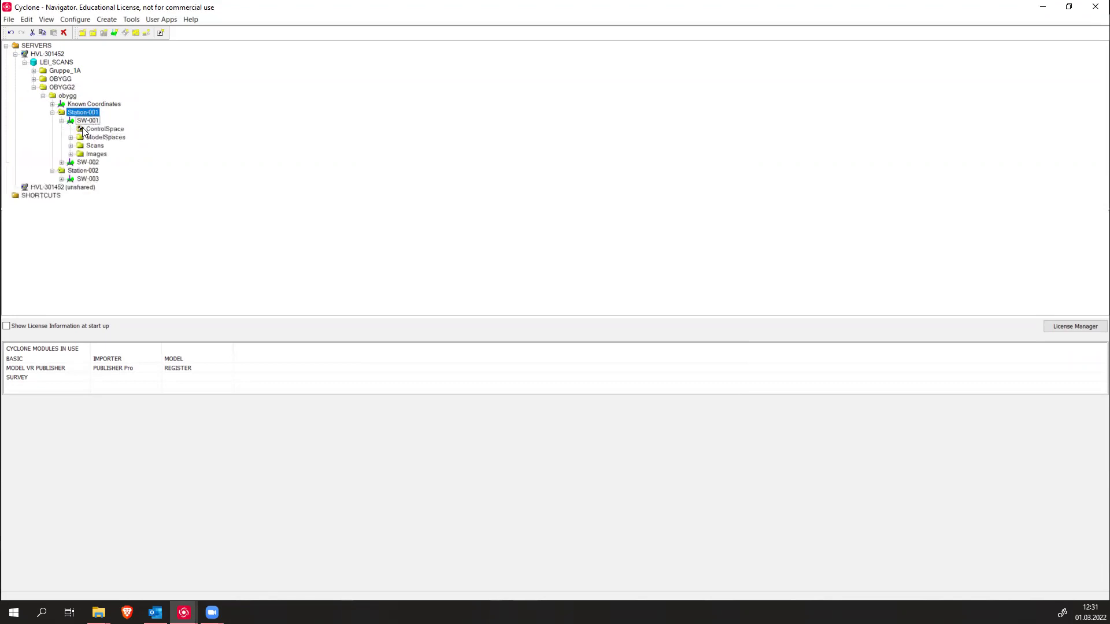
{"action": "left_click", "coordinate": [85, 122]}
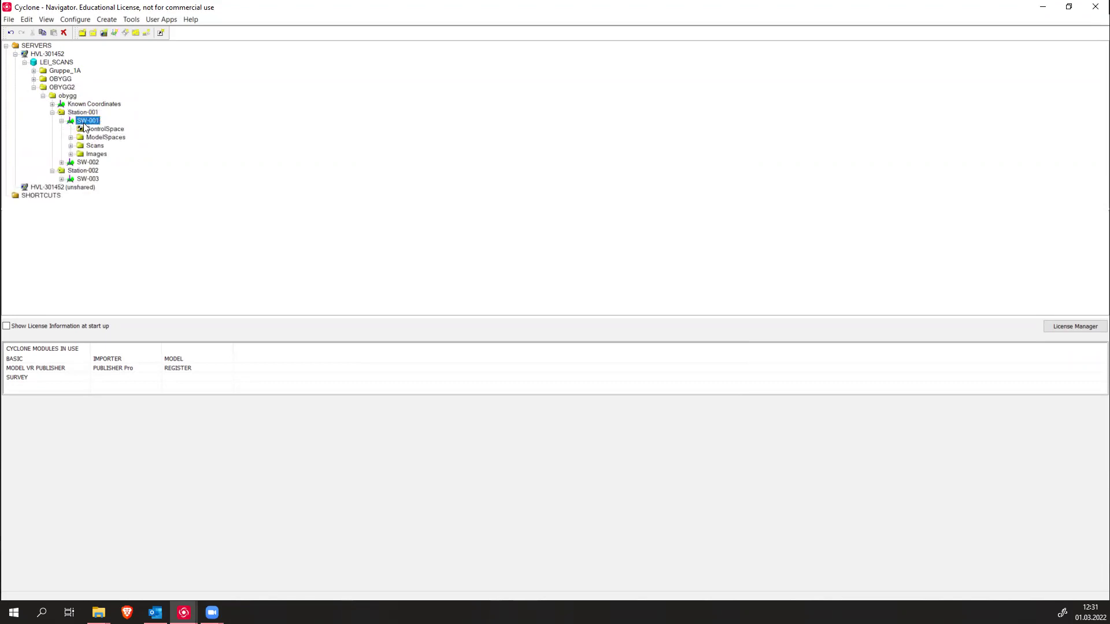
{"action": "left_click", "coordinate": [98, 129]}
{"action": "left_click", "coordinate": [106, 138]}
{"action": "left_click", "coordinate": [95, 147]}
{"action": "left_click", "coordinate": [72, 154]}
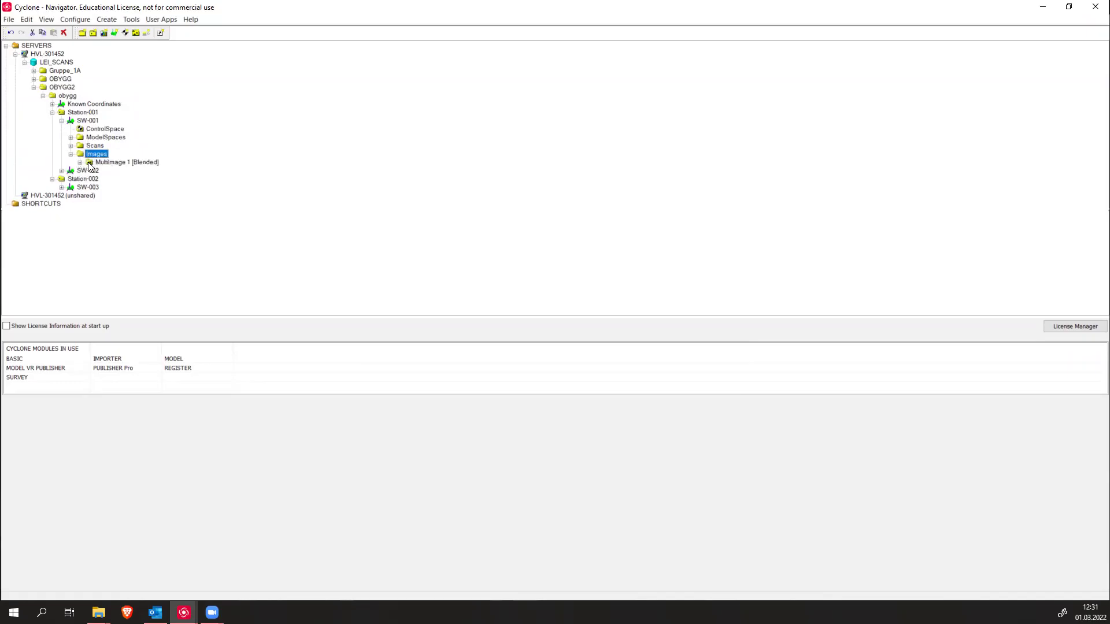
{"action": "left_click", "coordinate": [80, 163]}
{"action": "left_click", "coordinate": [114, 171]}
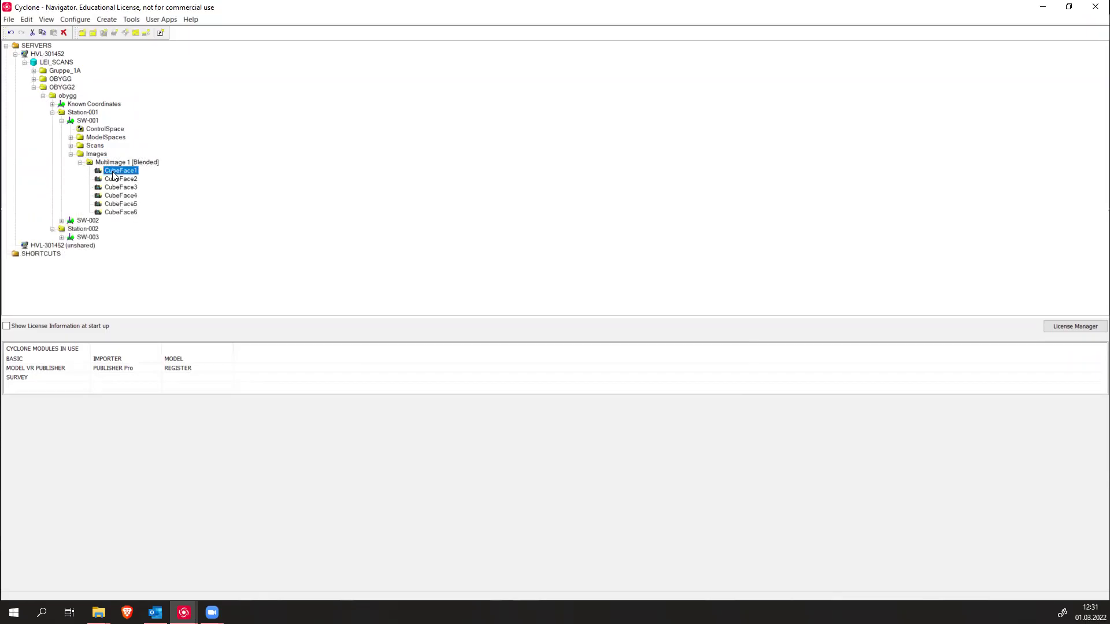
- Examine Scan-1 under SW-001's Scans and expand its ModelSpaces down to ModelSpace 1 View 1
{"action": "left_click", "coordinate": [70, 146]}
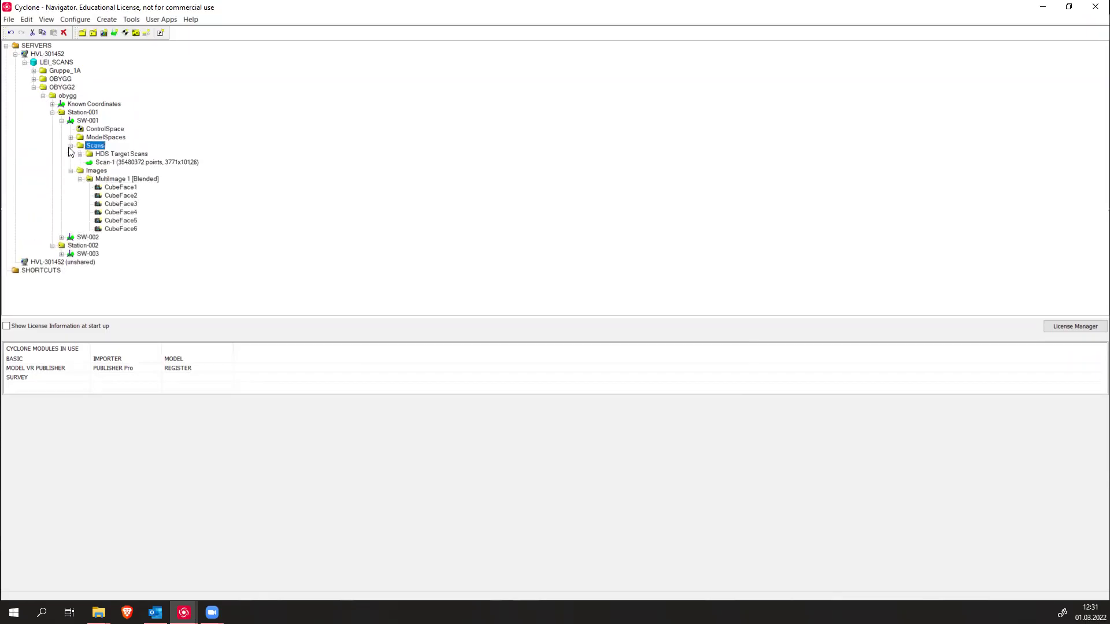
{"action": "left_click", "coordinate": [126, 163]}
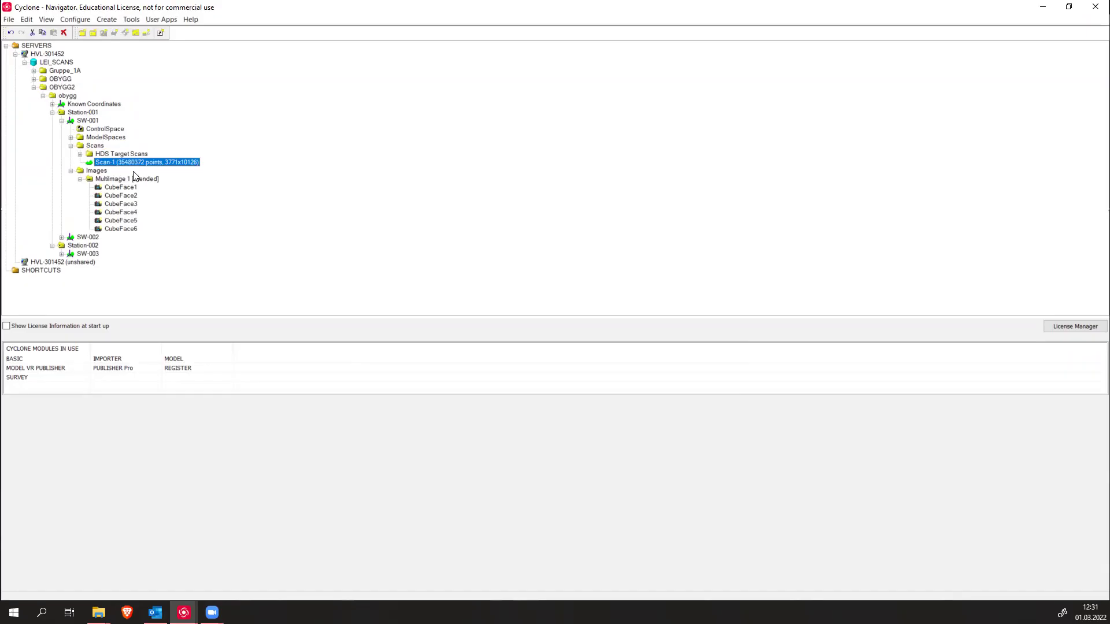
{"action": "left_click", "coordinate": [72, 138]}
{"action": "double_click", "coordinate": [118, 147]}
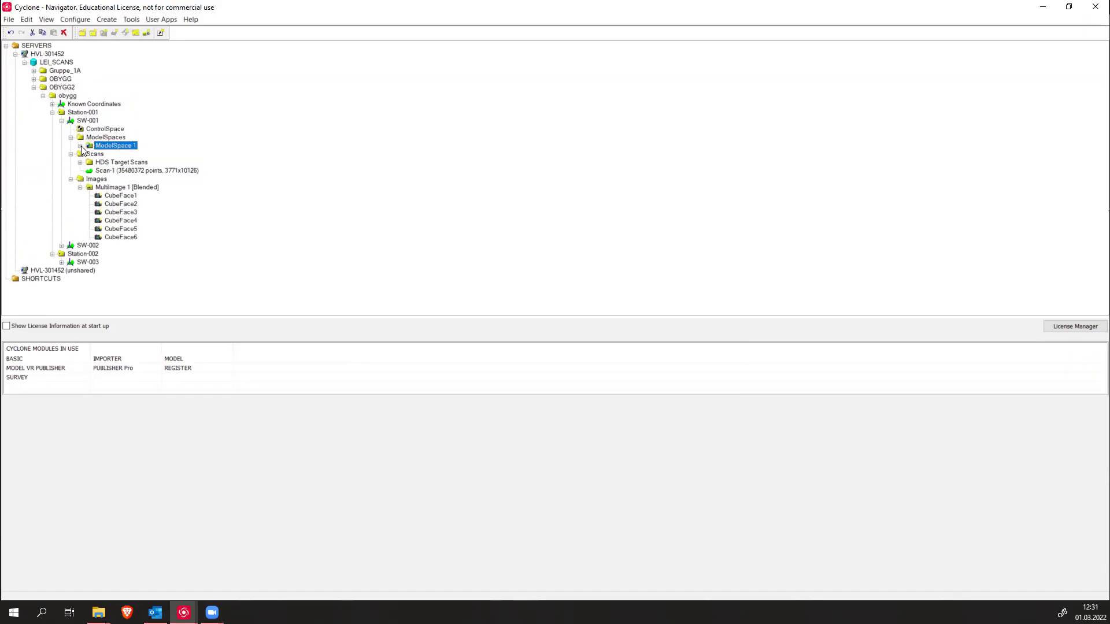
{"action": "left_click", "coordinate": [137, 155]}
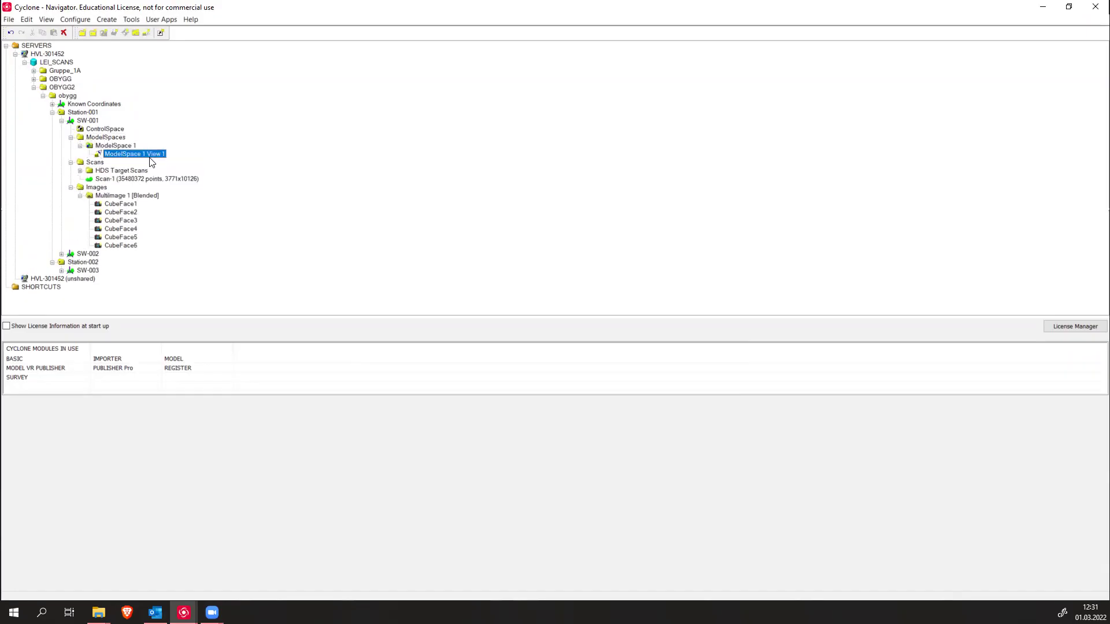
{"action": "left_click", "coordinate": [138, 180]}
- Open ModelSpace 1 View 1 of SW-001 and inspect the point cloud and detected pipes from several angles
{"action": "left_click", "coordinate": [117, 154]}
{"action": "double_click", "coordinate": [136, 154]}
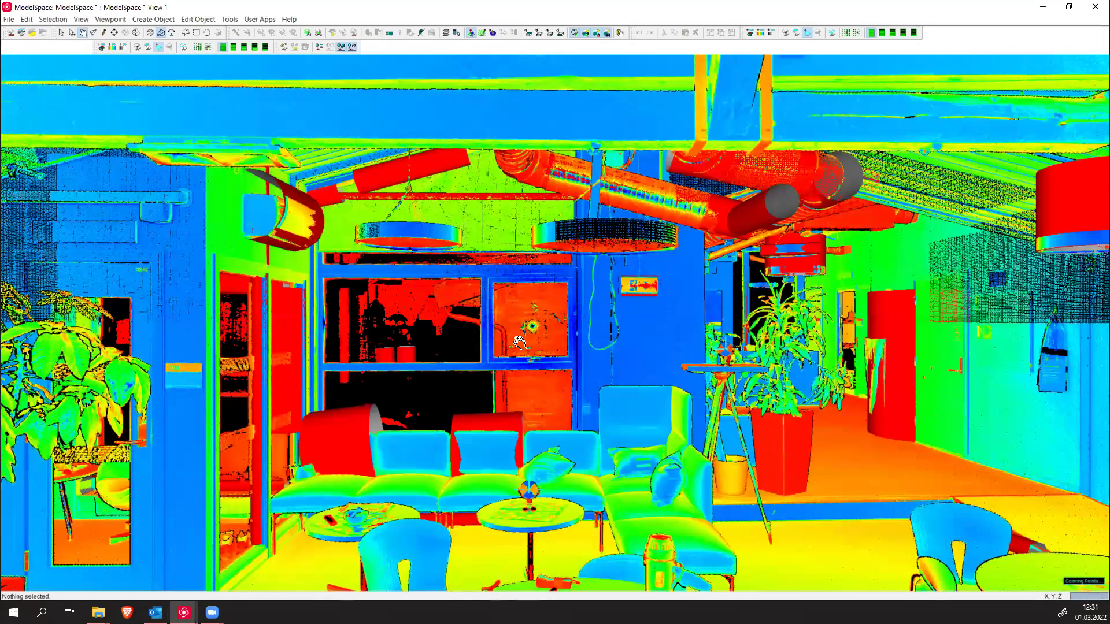
{"action": "left_click_drag", "start_coordinate": [523, 308], "coordinate": [530, 350]}
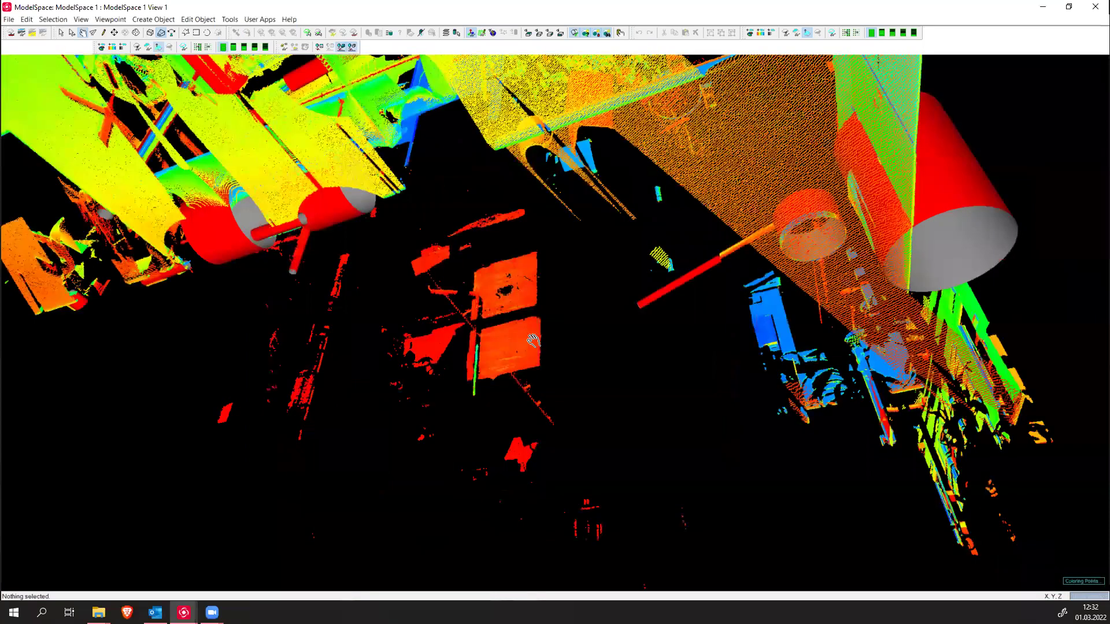
{"action": "left_click_drag", "start_coordinate": [533, 340], "coordinate": [550, 342]}
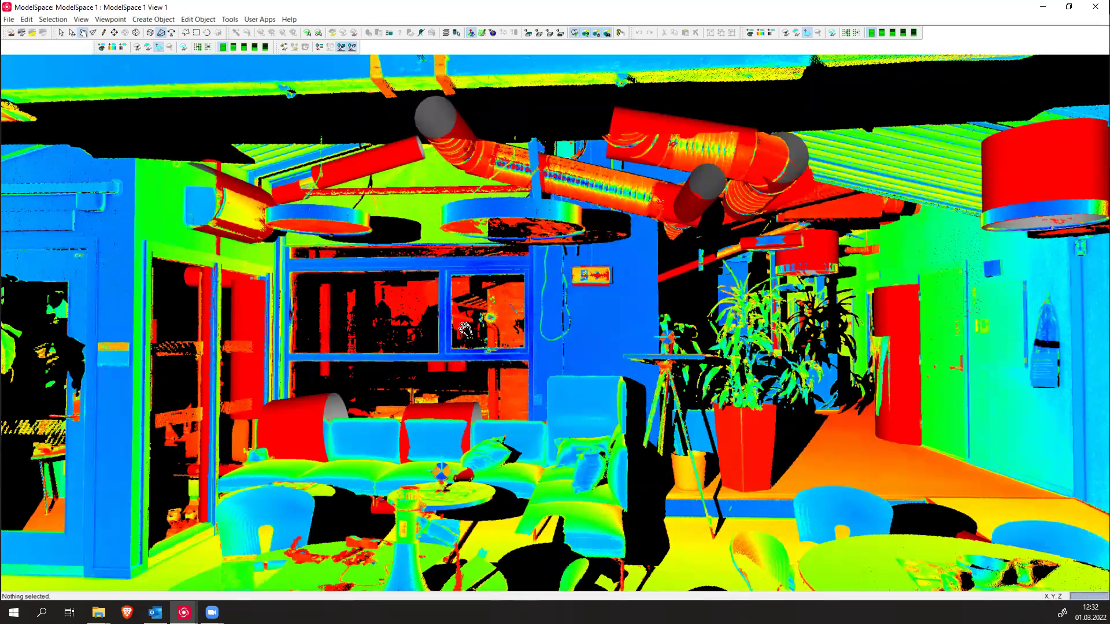
{"action": "left_click_drag", "start_coordinate": [348, 304], "coordinate": [342, 296]}
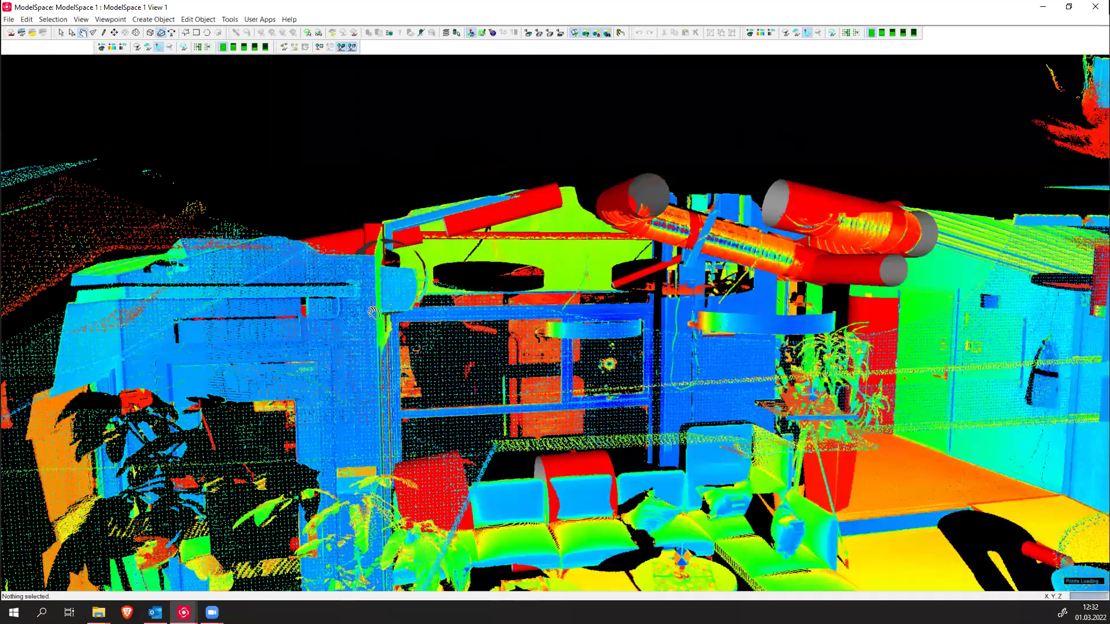
- Examine the lounge interior in the point cloud from several angles, including the seating, tables, plants, ceiling ducts and corridor
{"action": "left_click_drag", "start_coordinate": [352, 288], "coordinate": [347, 293]}
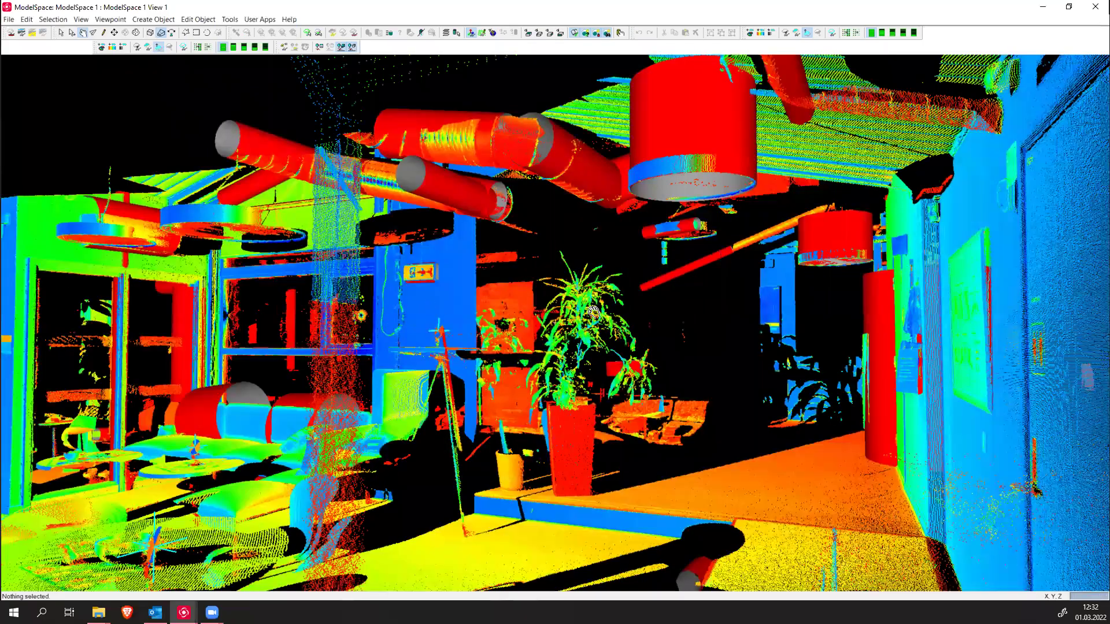
{"action": "left_click_drag", "start_coordinate": [586, 281], "coordinate": [421, 337]}
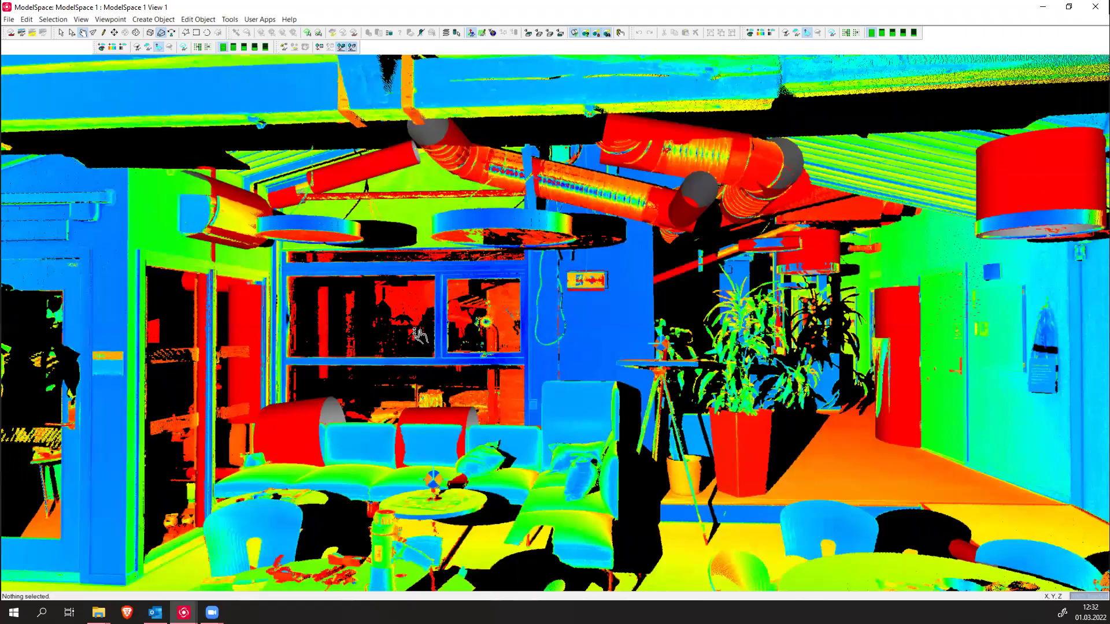
{"action": "scroll", "coordinate": [421, 326], "scroll_direction": "down", "scroll_amount": 3}
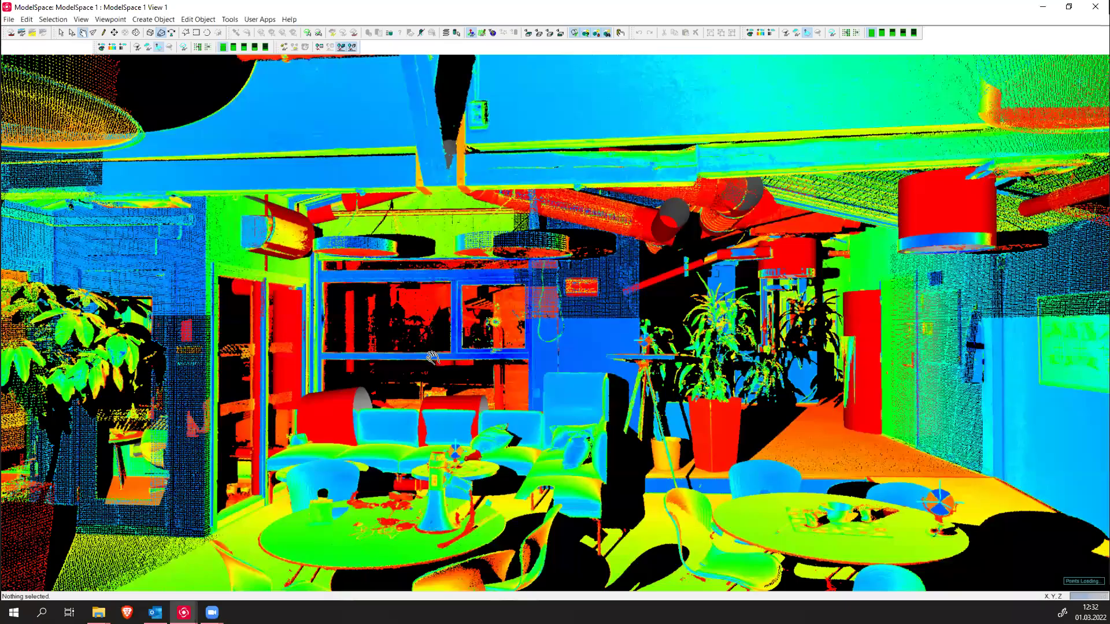
{"action": "scroll", "coordinate": [432, 357], "scroll_direction": "up", "scroll_amount": 5}
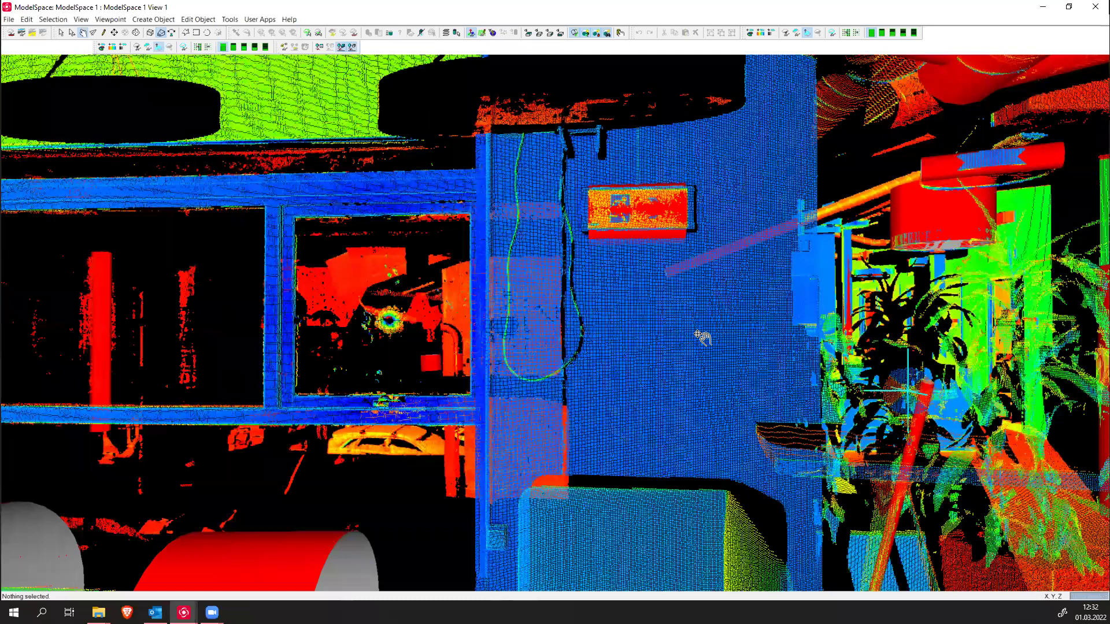
{"action": "scroll", "coordinate": [760, 337], "scroll_direction": "down", "scroll_amount": 5}
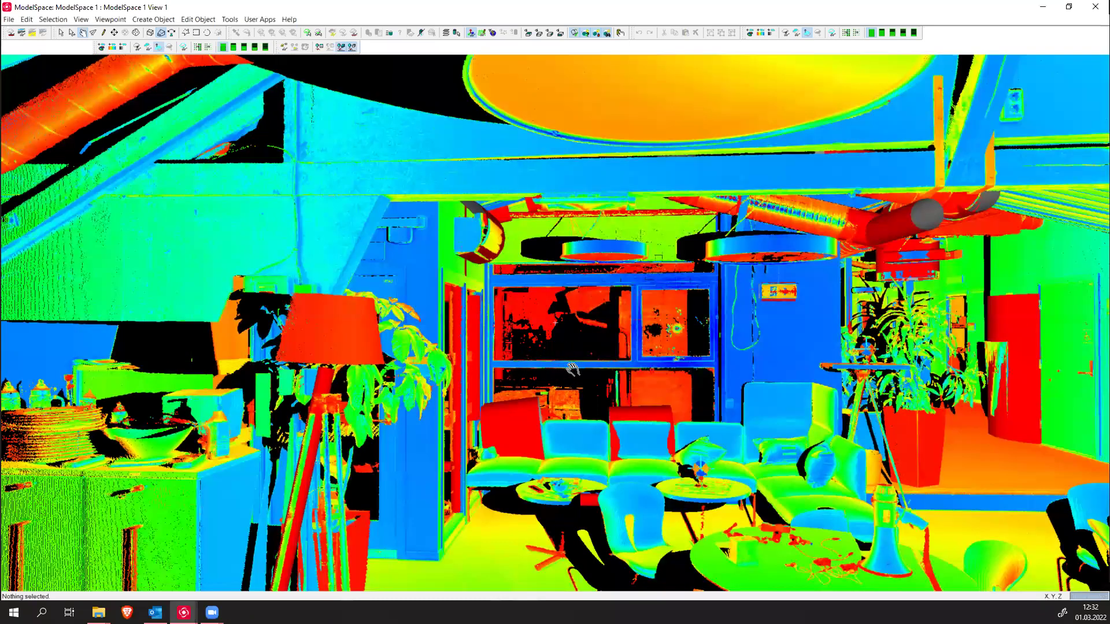
{"action": "left_click_drag", "start_coordinate": [462, 371], "coordinate": [476, 356]}
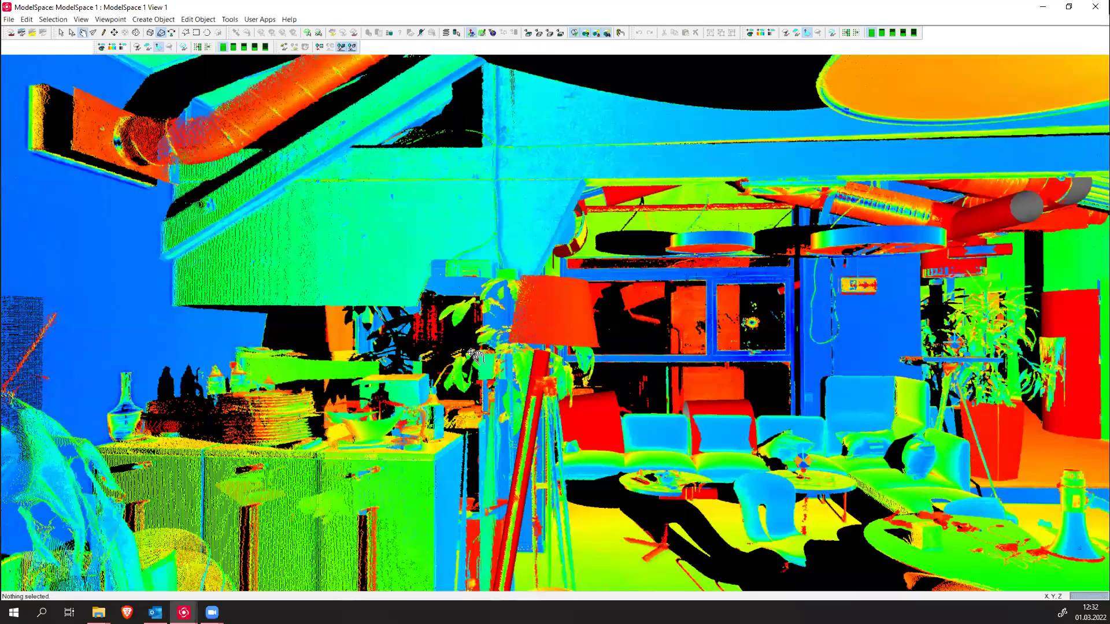
{"action": "right_click_drag", "start_coordinate": [376, 379], "coordinate": [336, 337]}
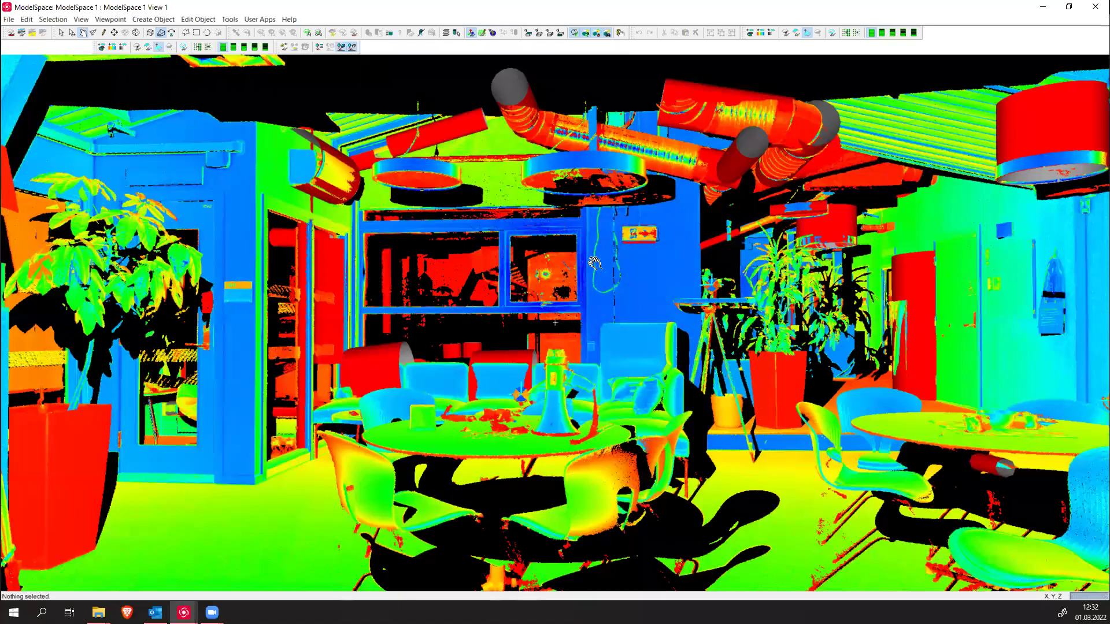
{"action": "right_click_drag", "start_coordinate": [830, 419], "coordinate": [657, 415]}
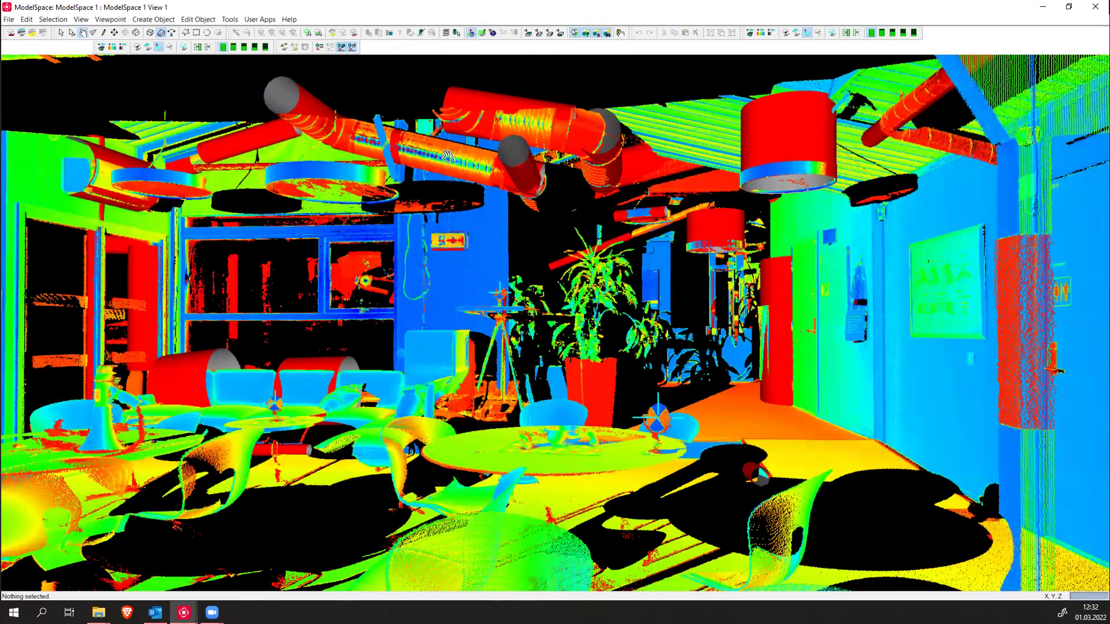
{"action": "right_click_drag", "start_coordinate": [436, 346], "coordinate": [532, 355]}
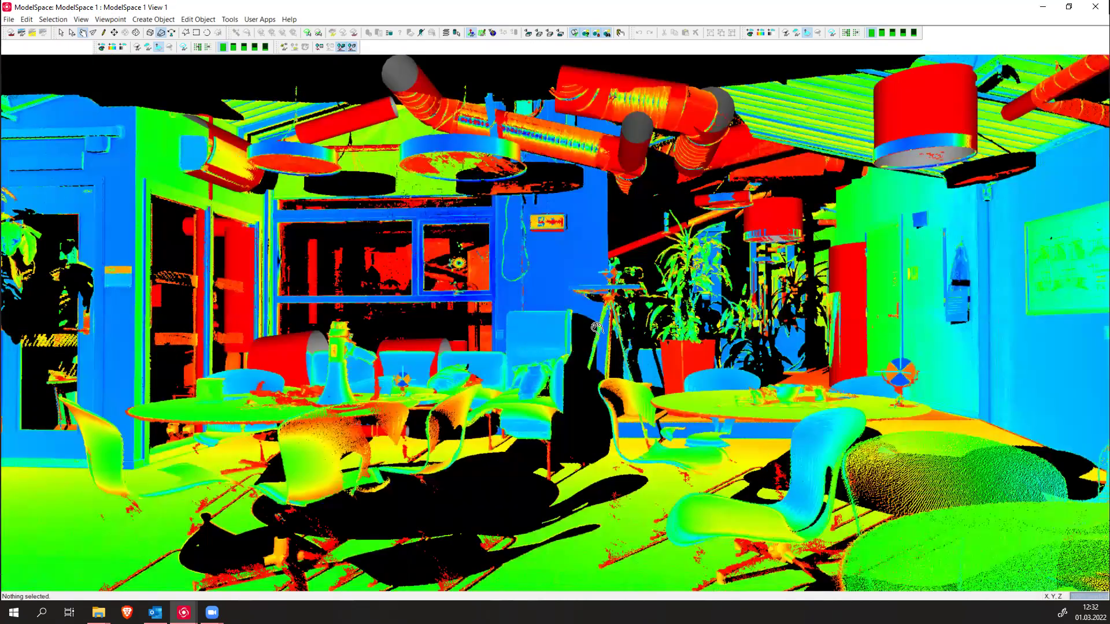
{"action": "scroll", "coordinate": [604, 326], "scroll_direction": "down", "scroll_amount": 3}
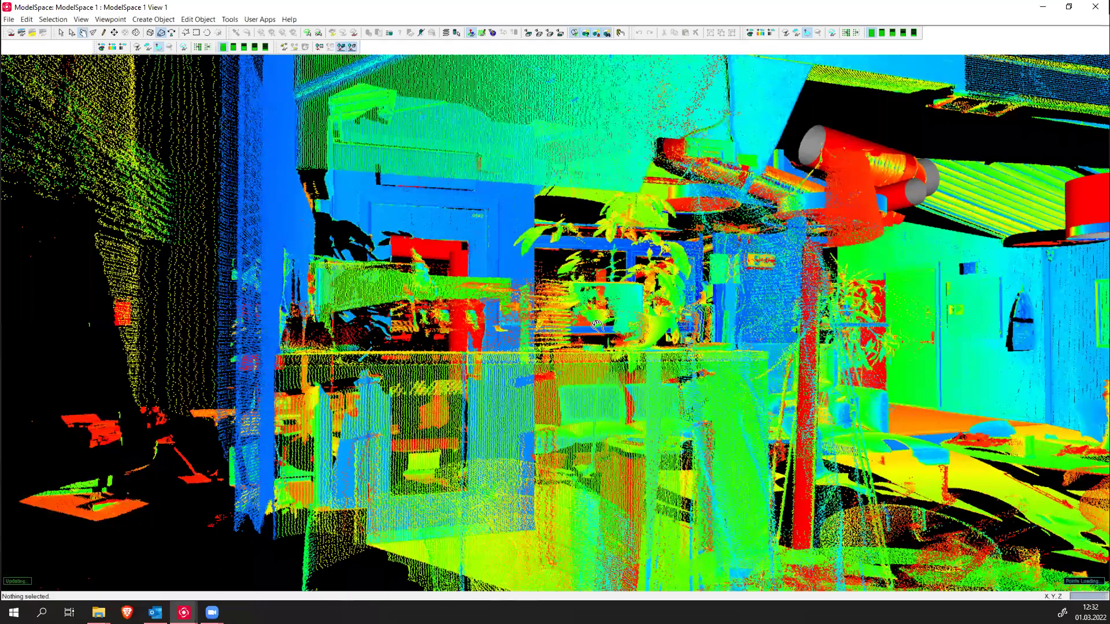
{"action": "scroll", "coordinate": [595, 326], "scroll_direction": "up", "scroll_amount": 3}
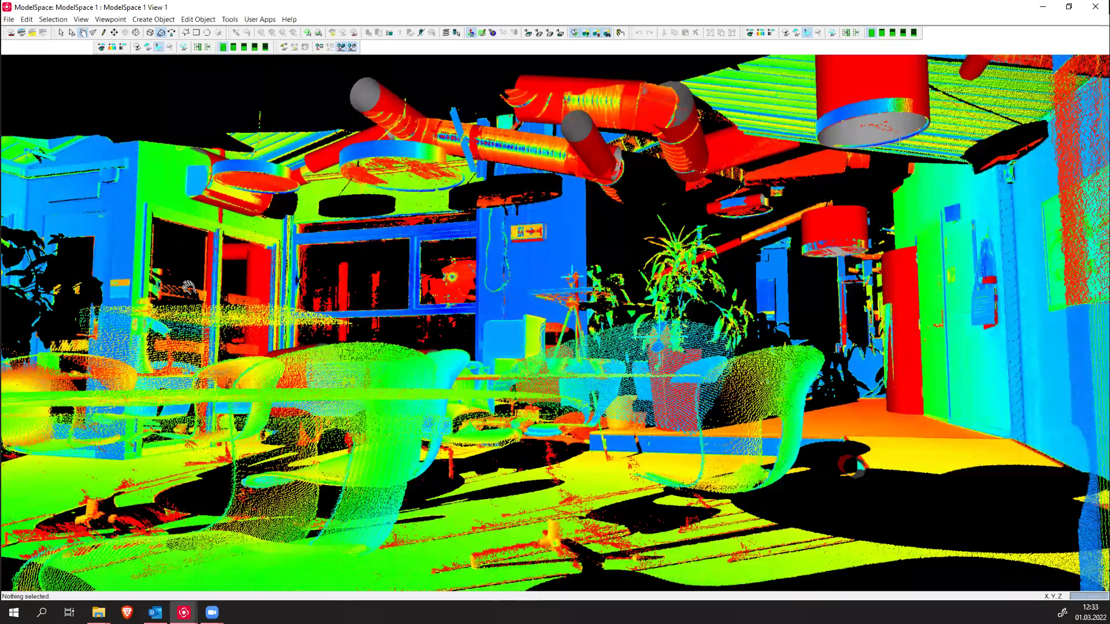
{"action": "scroll", "coordinate": [155, 271], "scroll_direction": "down", "scroll_amount": 3}
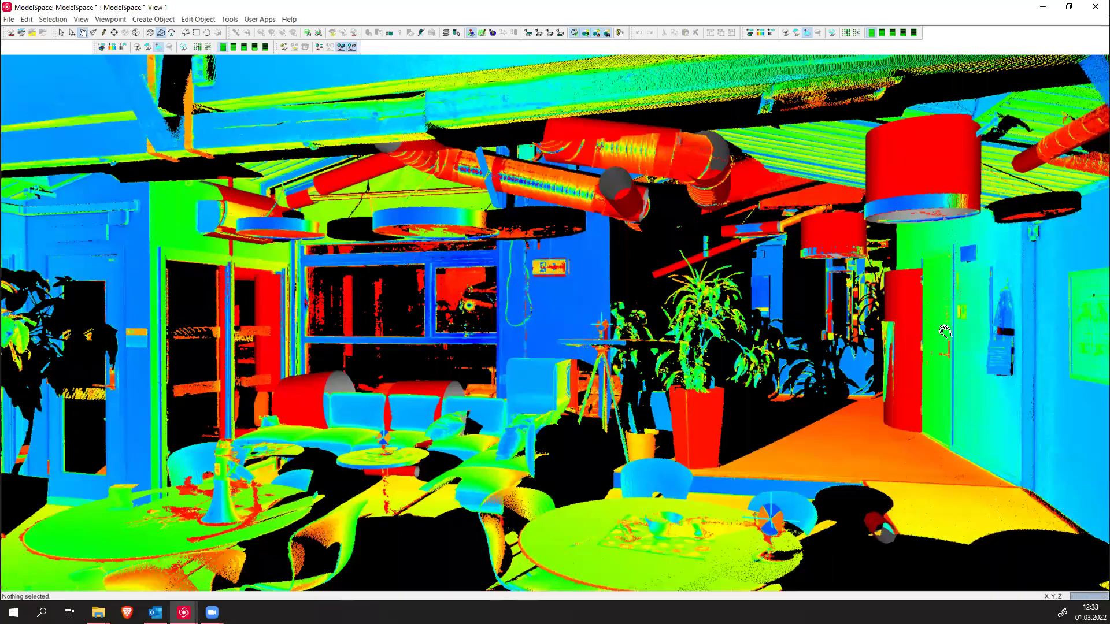
{"action": "left_click_drag", "start_coordinate": [991, 341], "coordinate": [997, 342]}
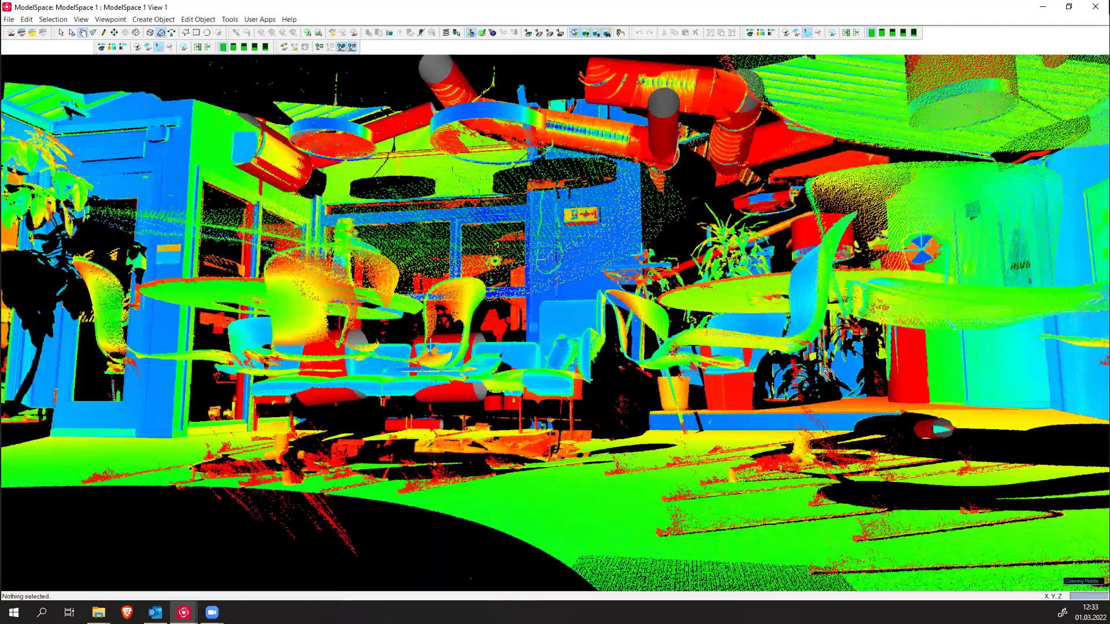
{"action": "left_click_drag", "start_coordinate": [828, 379], "coordinate": [683, 362]}
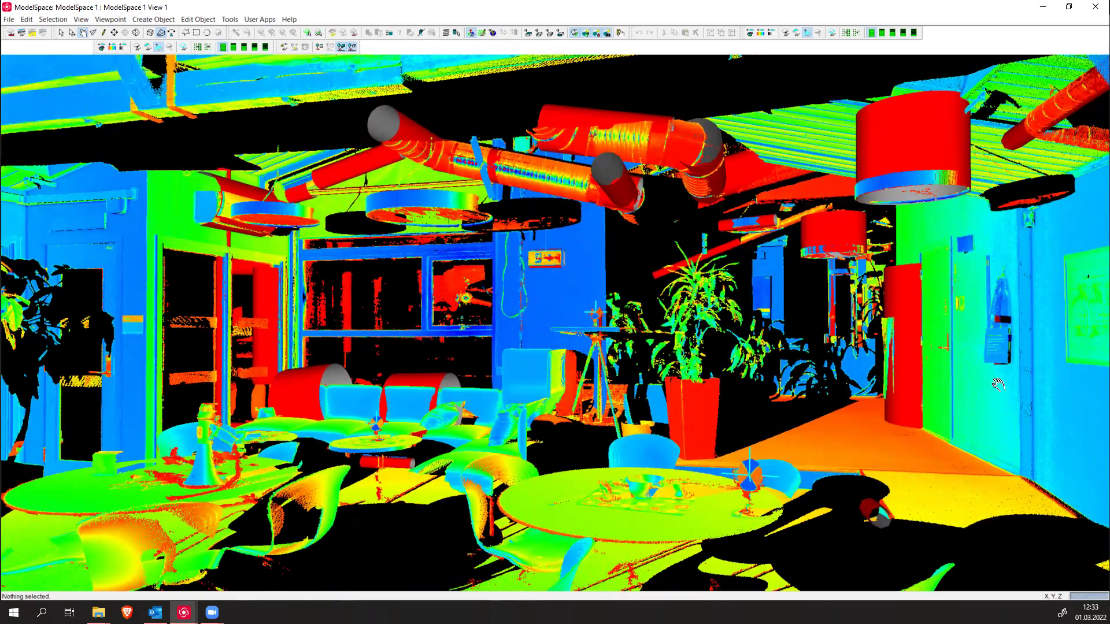
{"action": "left_click_drag", "start_coordinate": [1012, 378], "coordinate": [682, 365]}
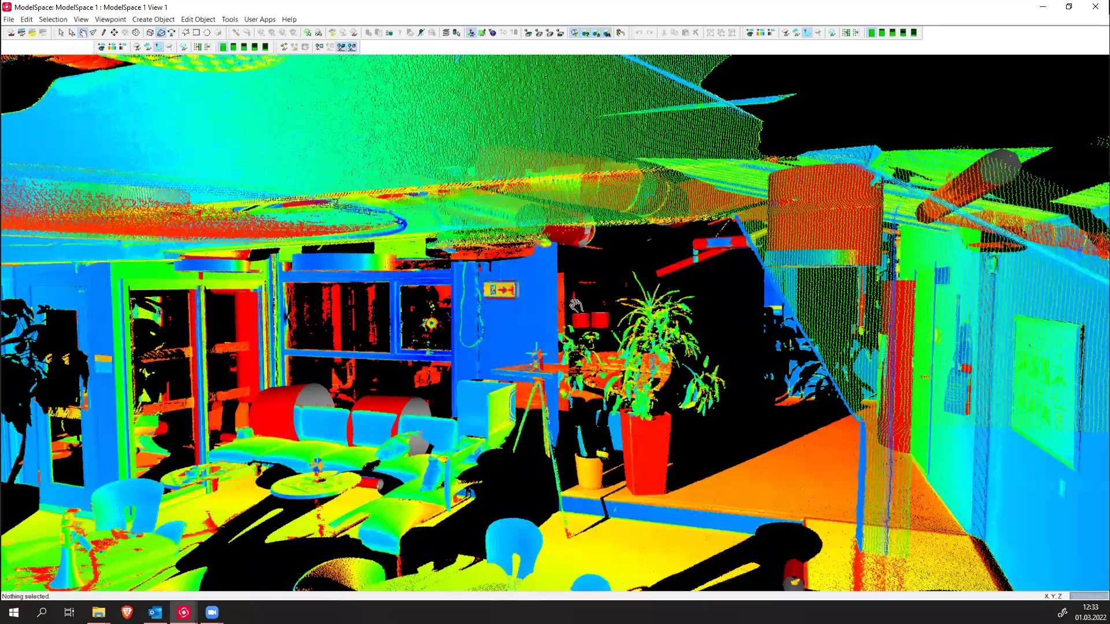
{"action": "left_click_drag", "start_coordinate": [576, 305], "coordinate": [594, 312]}
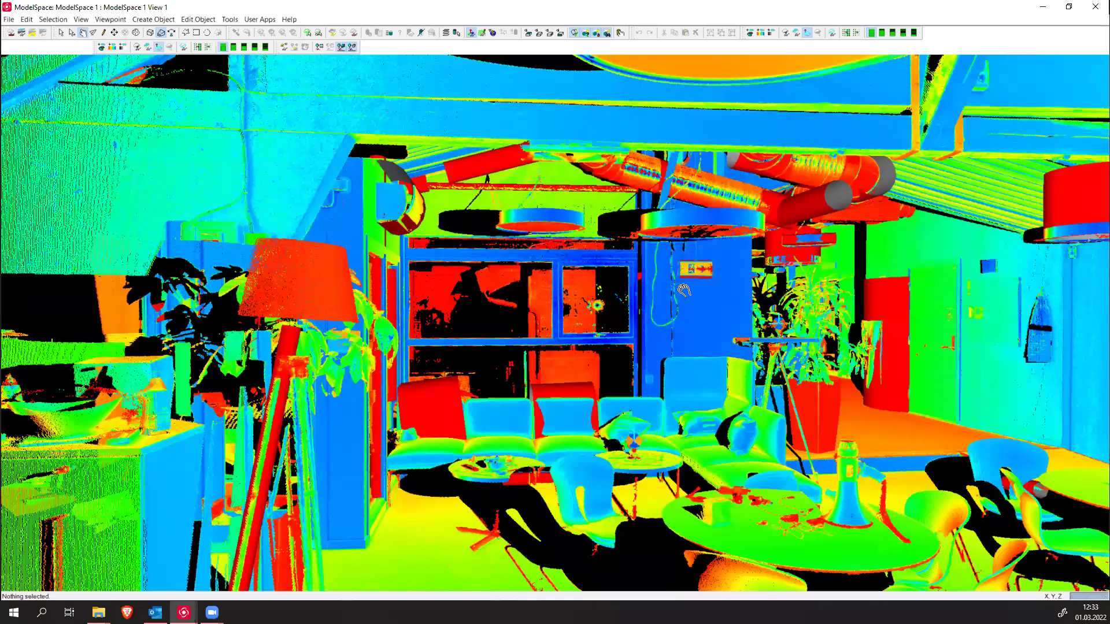
{"action": "left_click_drag", "start_coordinate": [684, 291], "coordinate": [680, 282]}
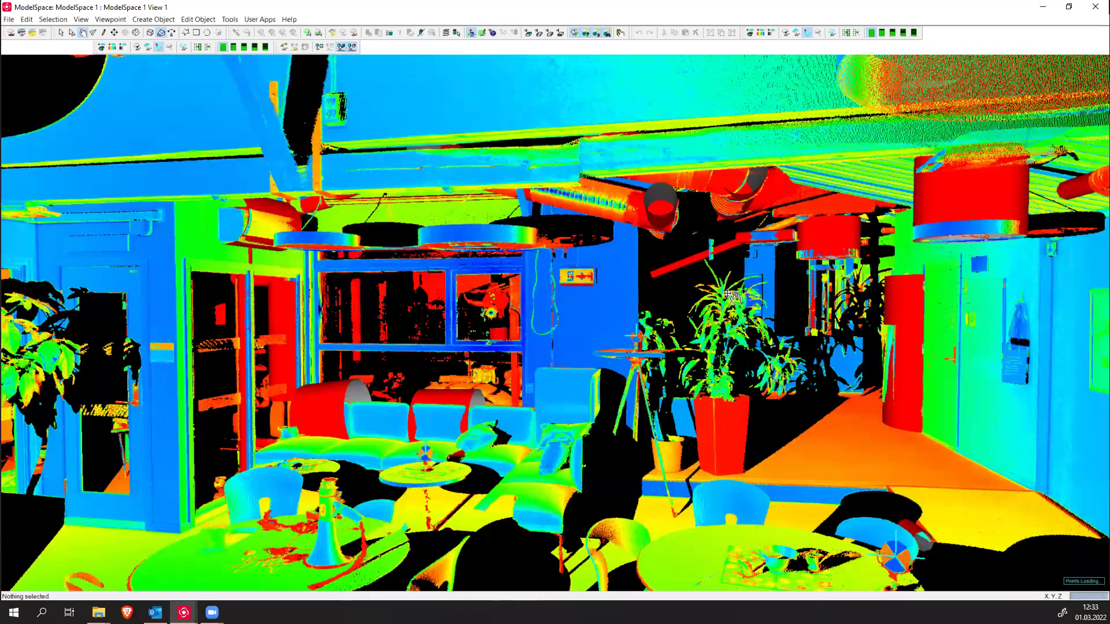
{"action": "left_click_drag", "start_coordinate": [717, 295], "coordinate": [618, 323]}
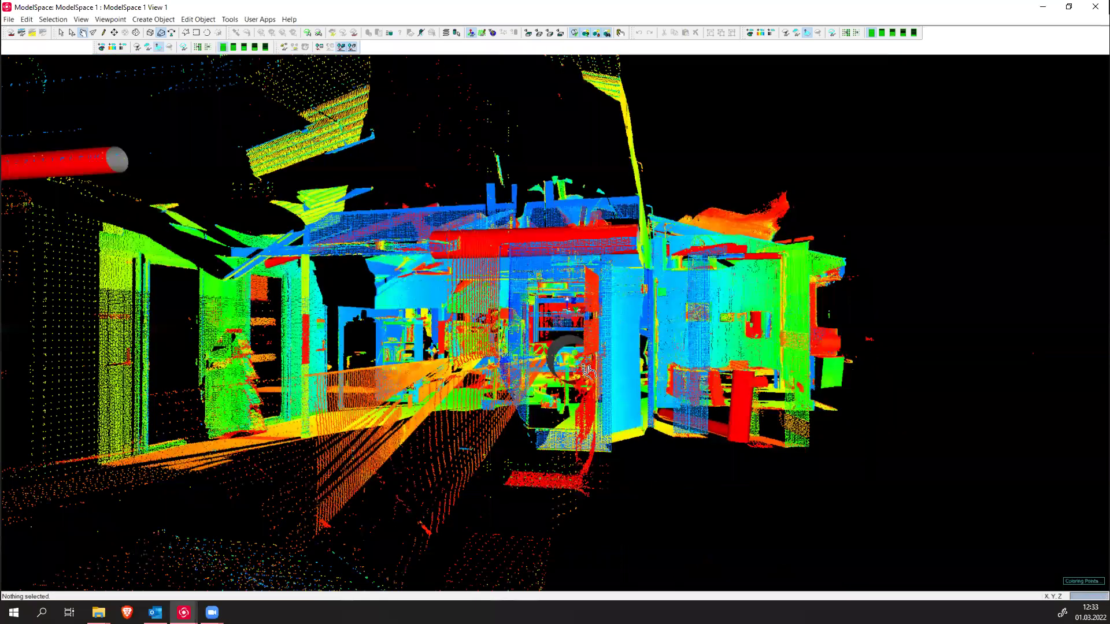
- Examine the scanned room from behind its windows and view the extent of the whole building scan
{"action": "left_click_drag", "start_coordinate": [813, 392], "coordinate": [564, 344]}
{"action": "middle_click_drag", "start_coordinate": [549, 398], "coordinate": [481, 312]}
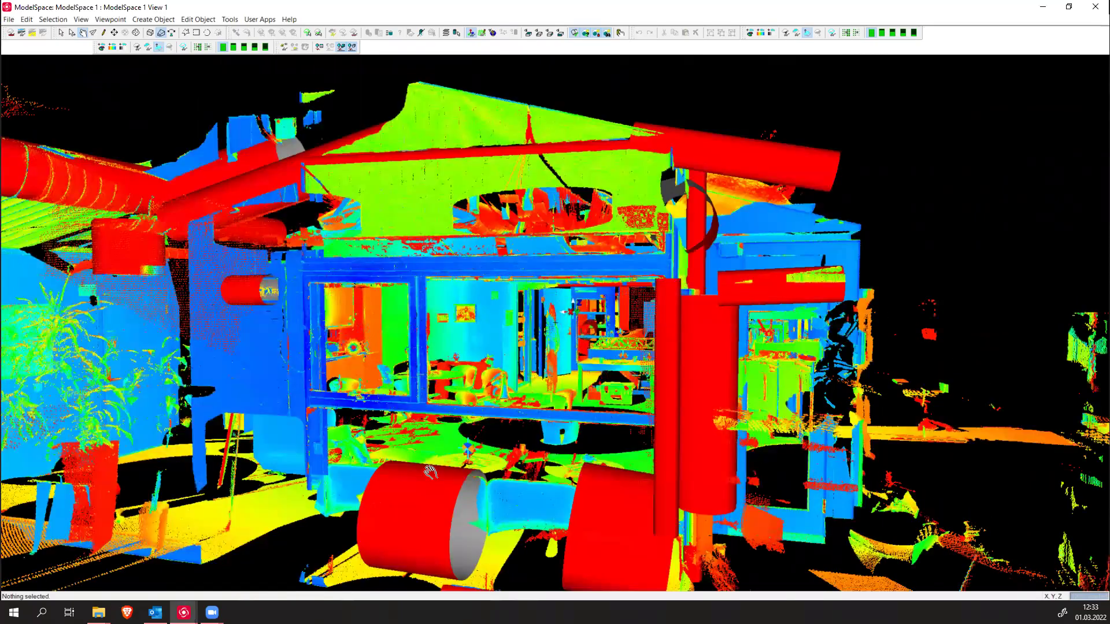
{"action": "left_click_drag", "start_coordinate": [431, 473], "coordinate": [475, 376]}
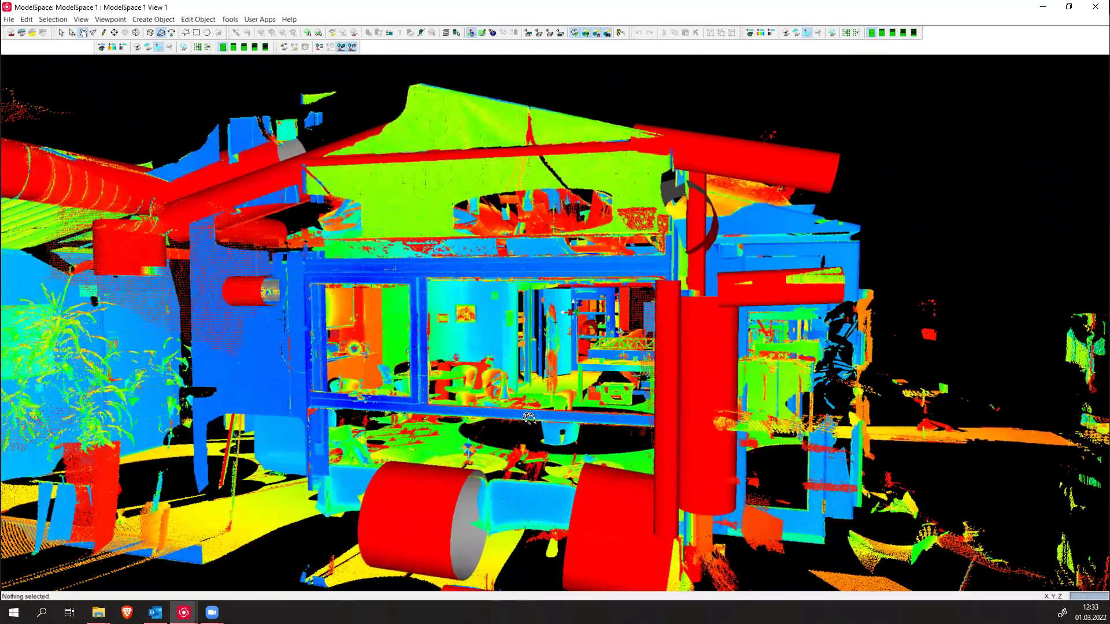
{"action": "left_click_drag", "start_coordinate": [524, 417], "coordinate": [534, 415]}
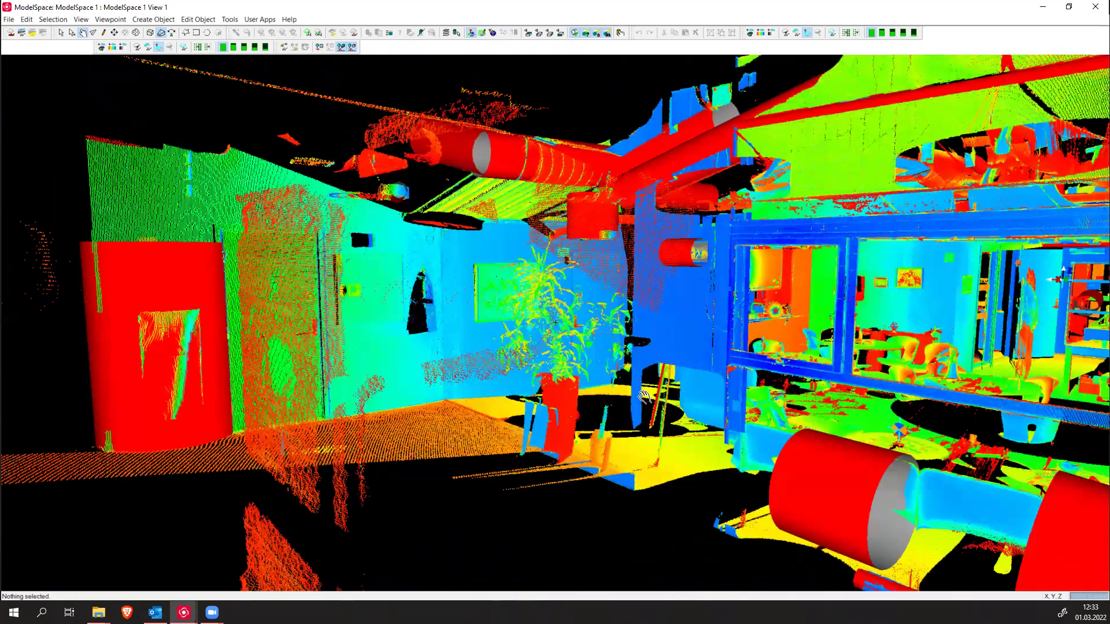
{"action": "right_click_drag", "start_coordinate": [720, 347], "coordinate": [667, 386]}
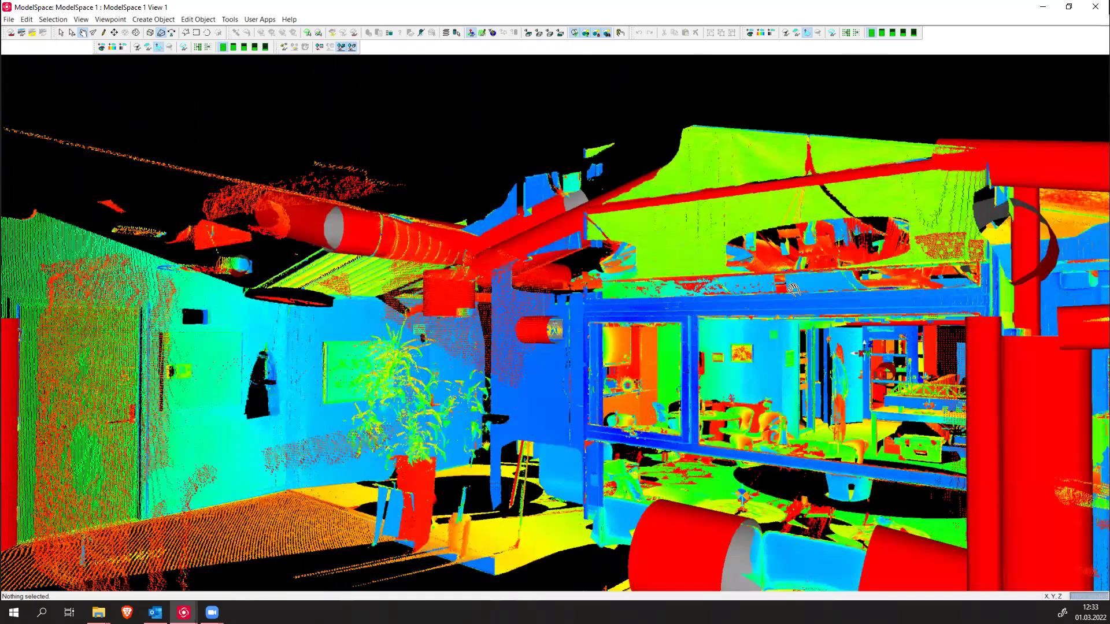
{"action": "scroll", "coordinate": [726, 345], "scroll_direction": "down", "scroll_amount": 3}
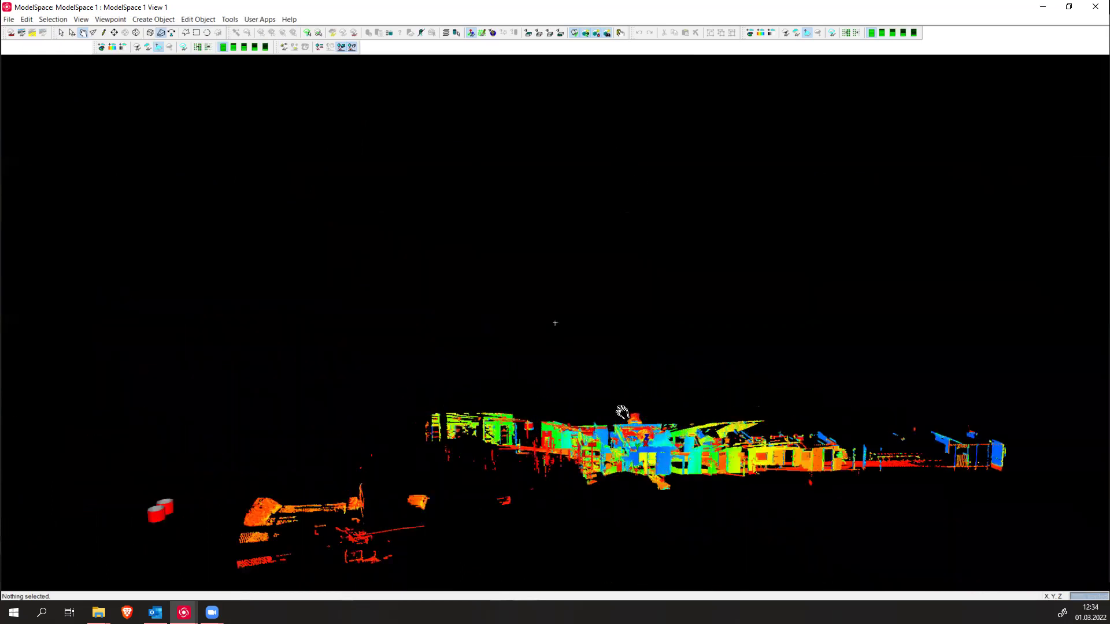
{"action": "scroll", "coordinate": [623, 414], "scroll_direction": "up", "scroll_amount": 1}
{"action": "left_click_drag", "start_coordinate": [628, 433], "coordinate": [613, 312]}
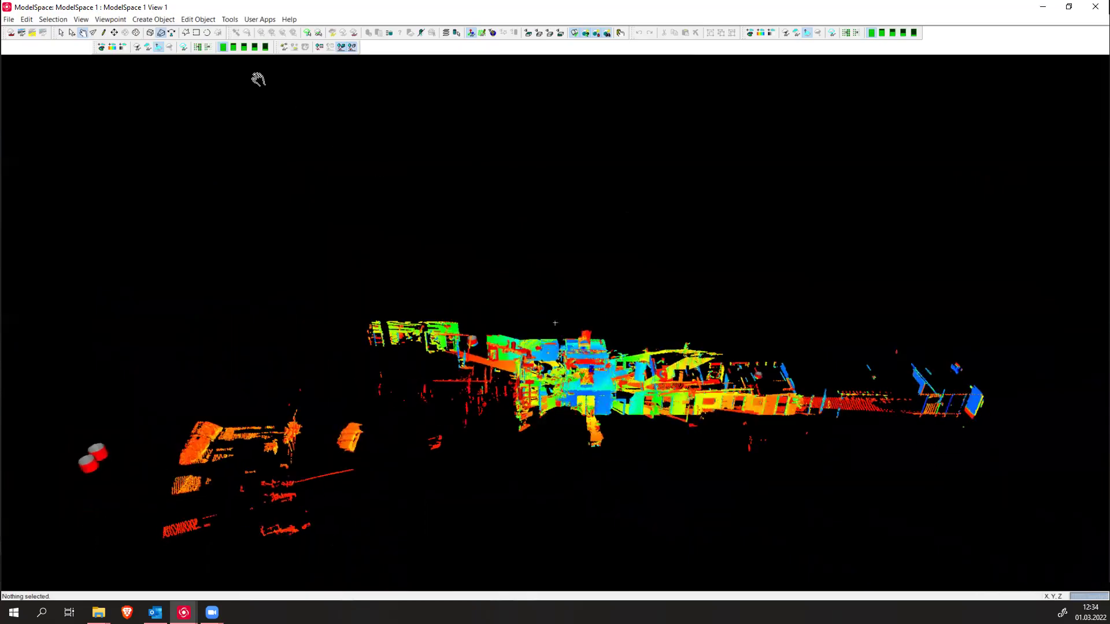
- Display the point cloud in grayscale, inspect the building from another angle, and restore the multicolour intensity display
{"action": "left_click", "coordinate": [123, 52]}
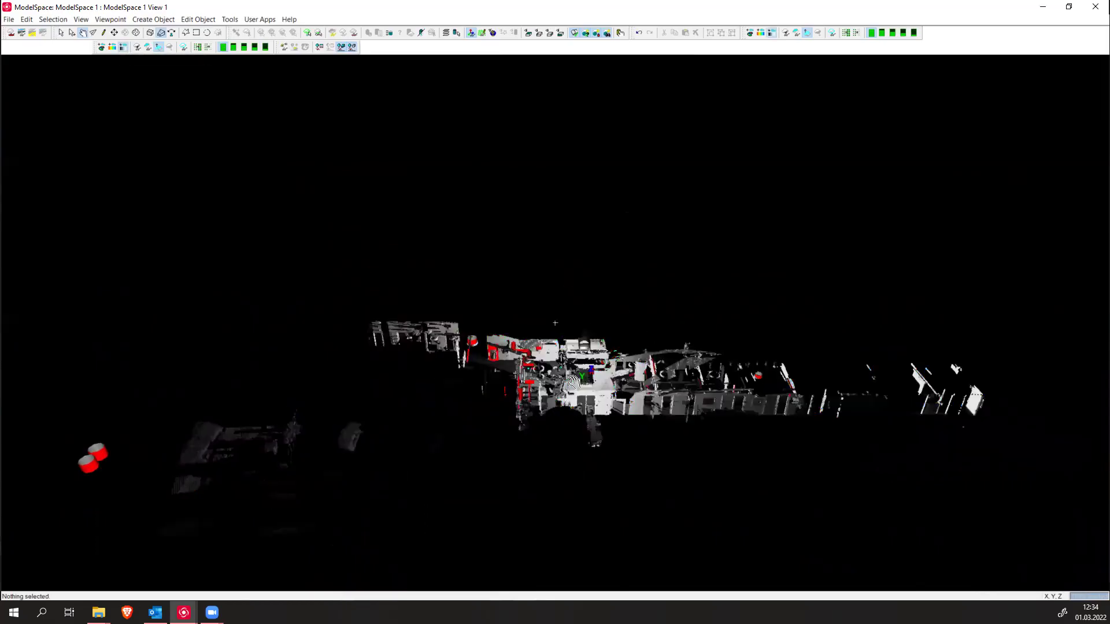
{"action": "left_click_drag", "start_coordinate": [598, 394], "coordinate": [602, 411]}
{"action": "middle_click_drag", "start_coordinate": [602, 411], "coordinate": [636, 452]}
{"action": "right_click_drag", "start_coordinate": [604, 439], "coordinate": [488, 336]}
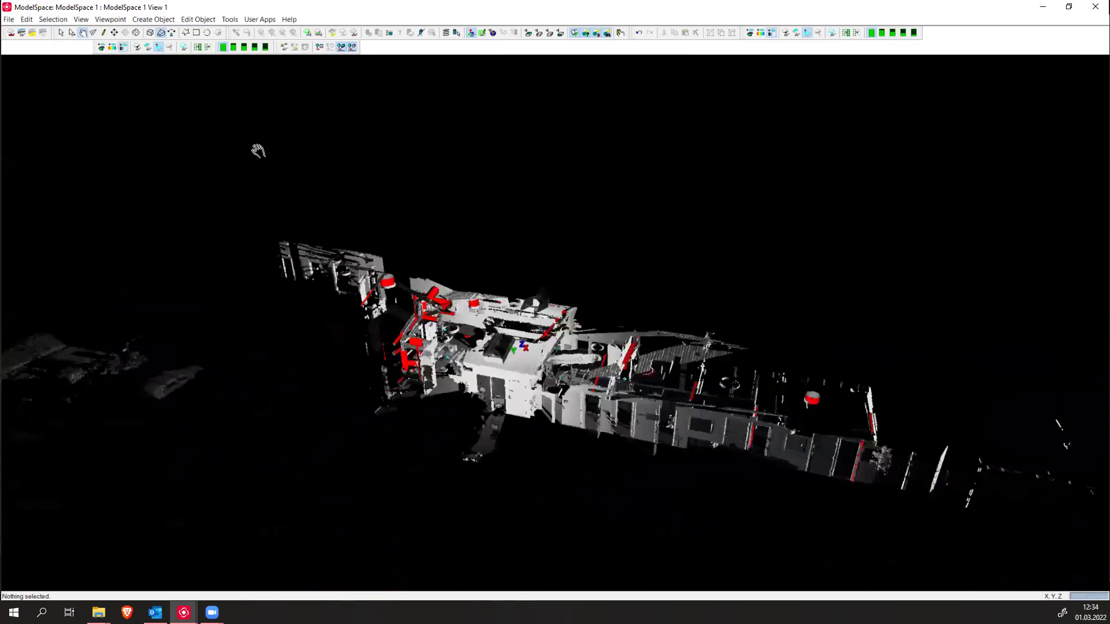
{"action": "left_click", "coordinate": [113, 47]}
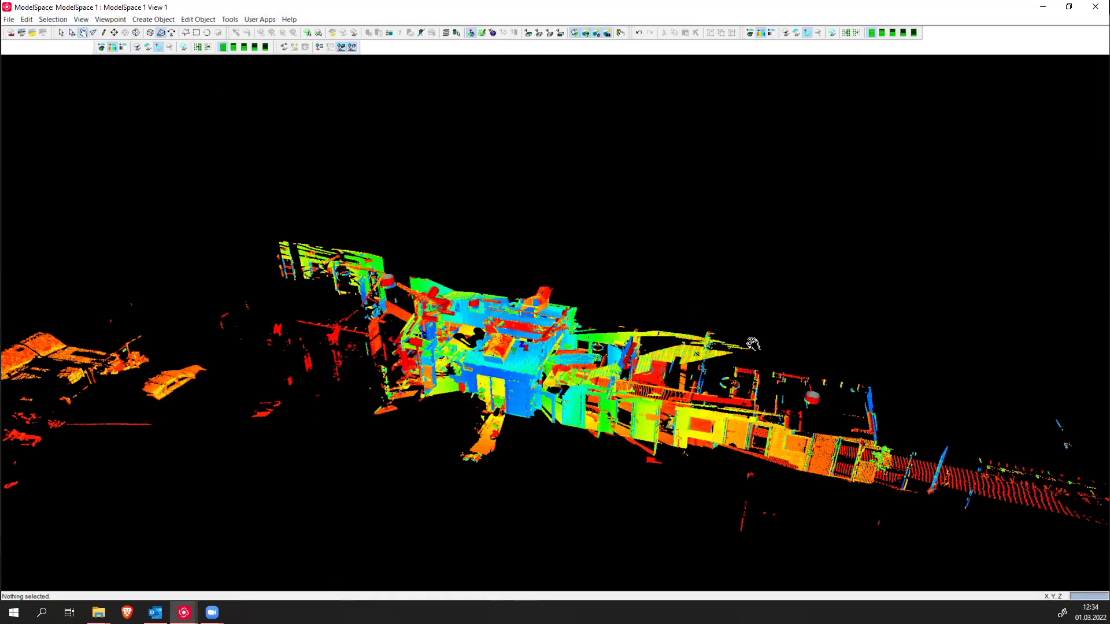
- Inspect the whole coloured building scan from above and from the side
{"action": "left_click_drag", "start_coordinate": [752, 340], "coordinate": [721, 377]}
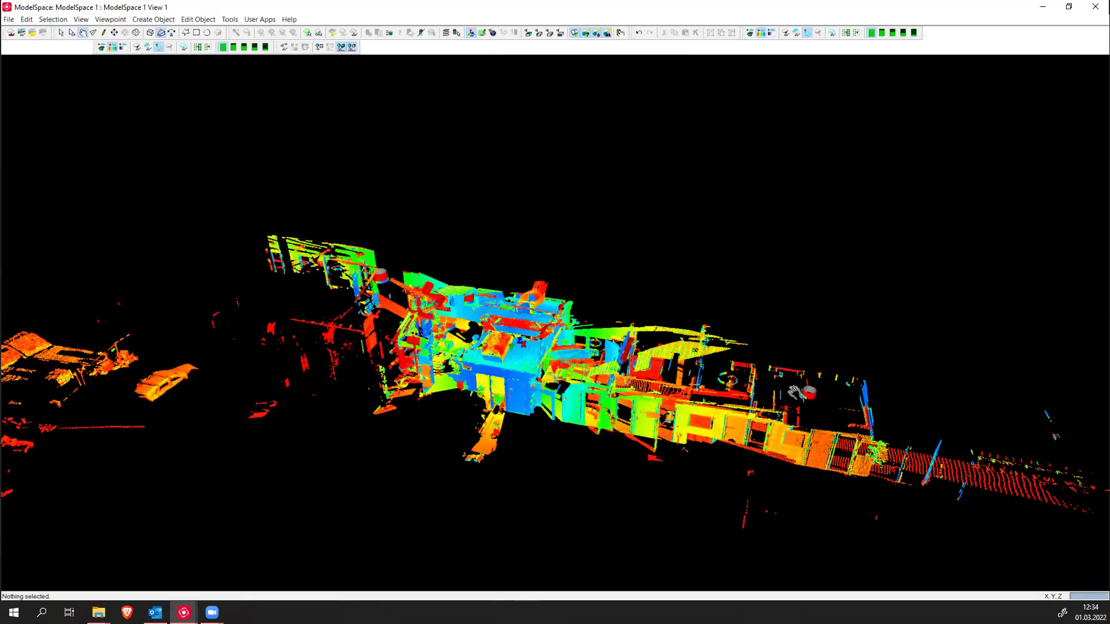
{"action": "left_click_drag", "start_coordinate": [434, 353], "coordinate": [503, 395]}
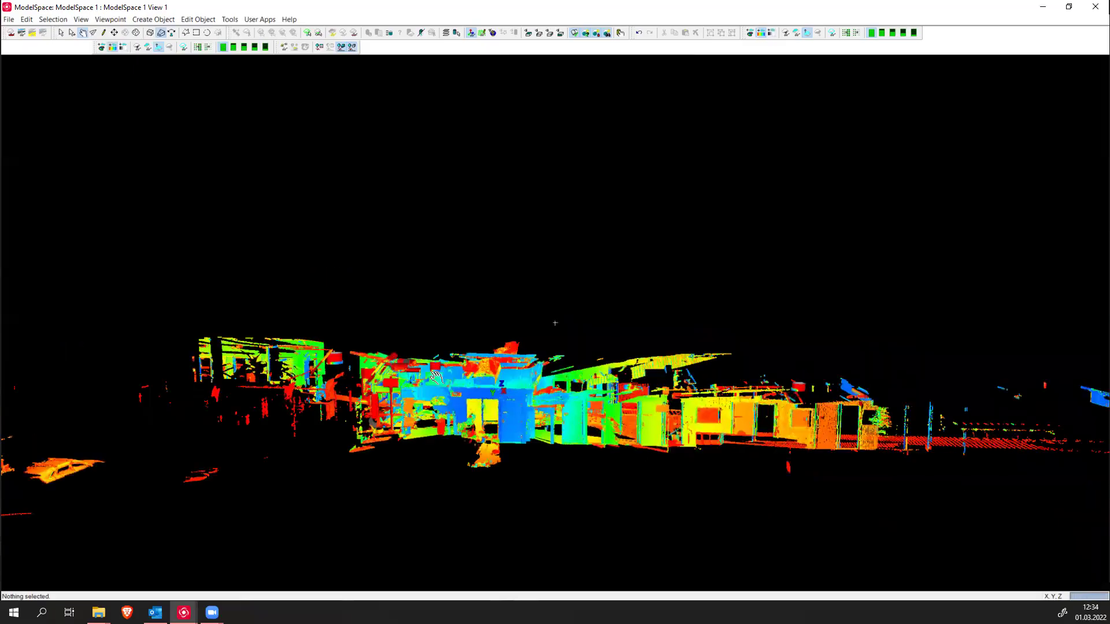
{"action": "left_click_drag", "start_coordinate": [437, 377], "coordinate": [425, 336]}
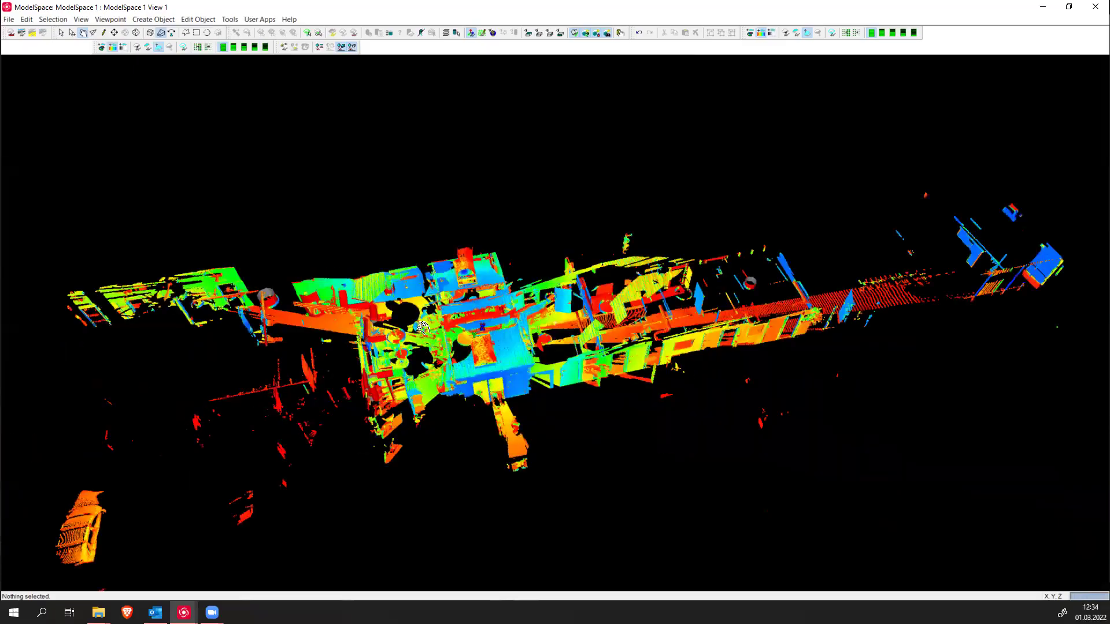
{"action": "left_click_drag", "start_coordinate": [409, 319], "coordinate": [337, 298]}
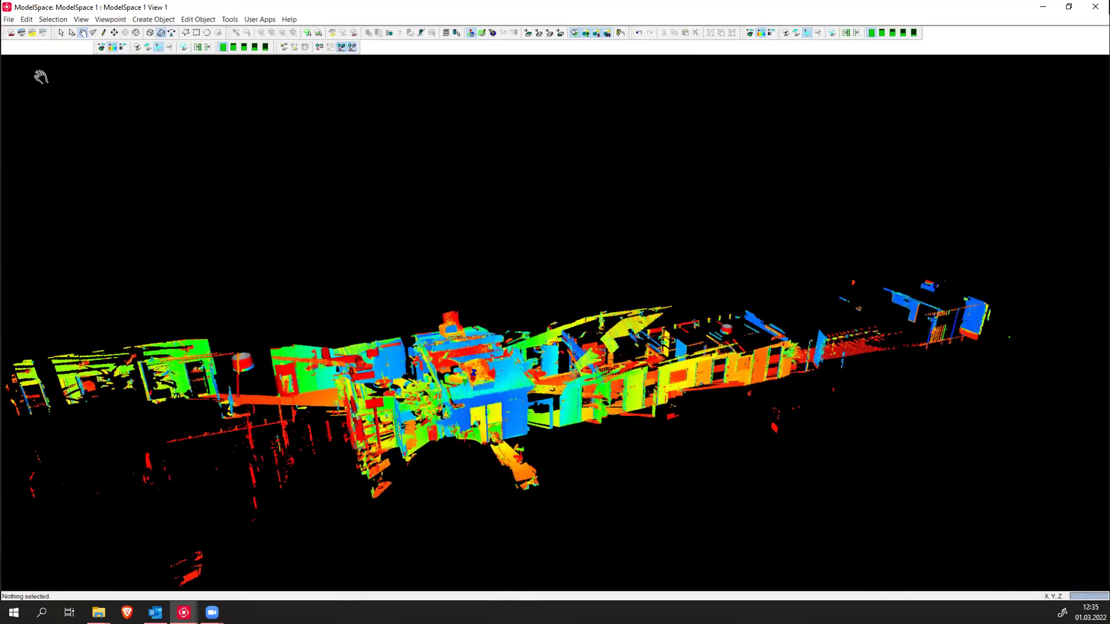
{"action": "left_click_drag", "start_coordinate": [634, 334], "coordinate": [590, 347]}
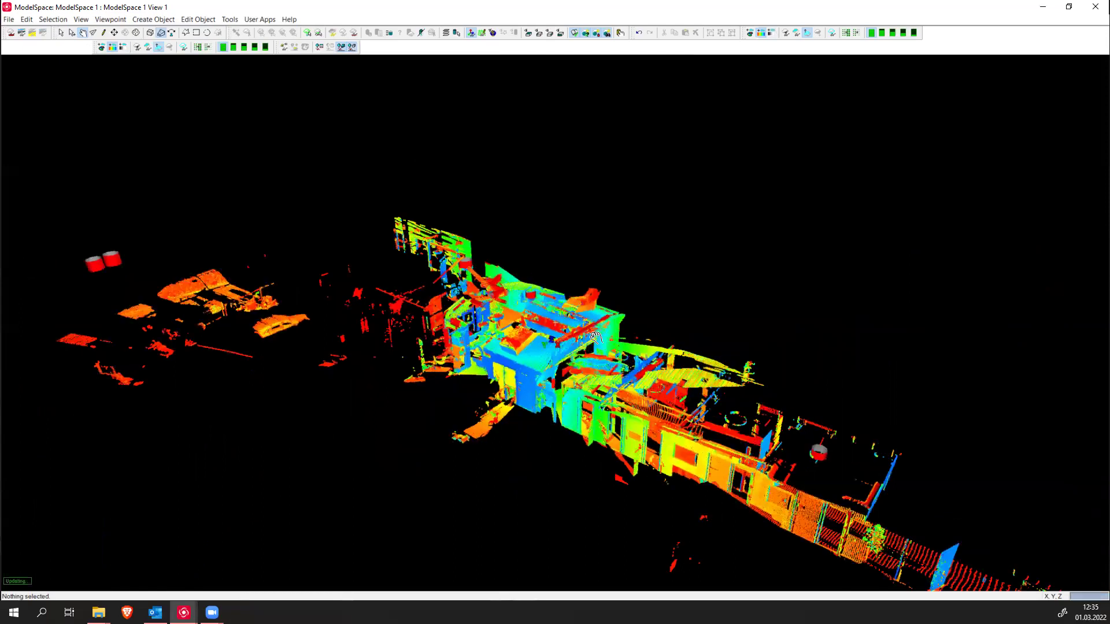
- Set up an export of the ModelSpace to the EXPORT folder in LIDAR System Format (*.las)
{"action": "left_click", "coordinate": [8, 20]}
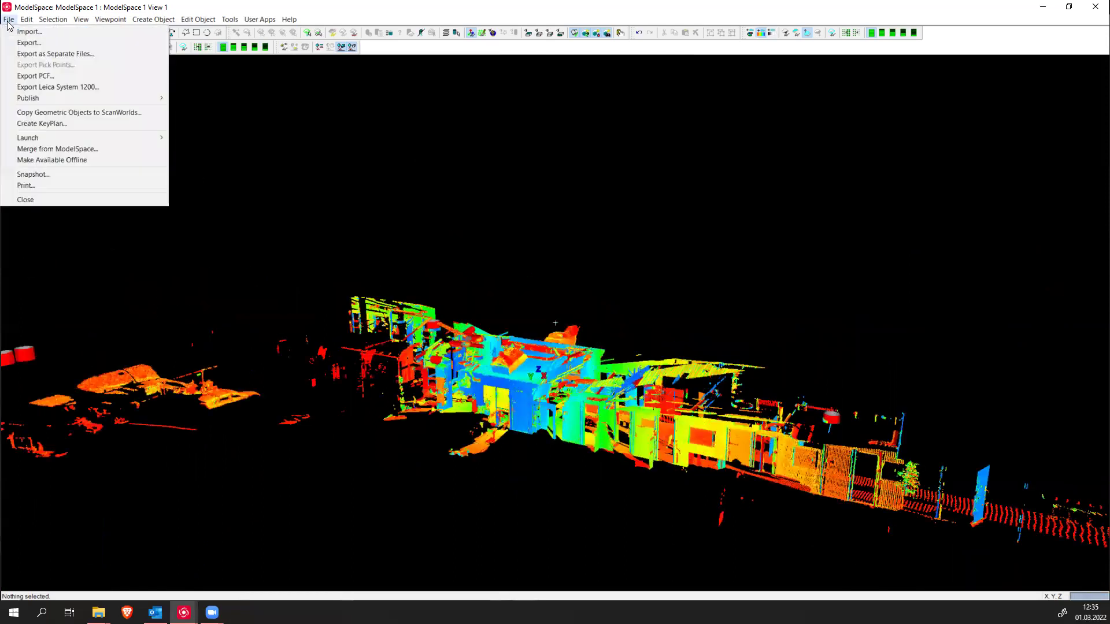
{"action": "left_click", "coordinate": [23, 43]}
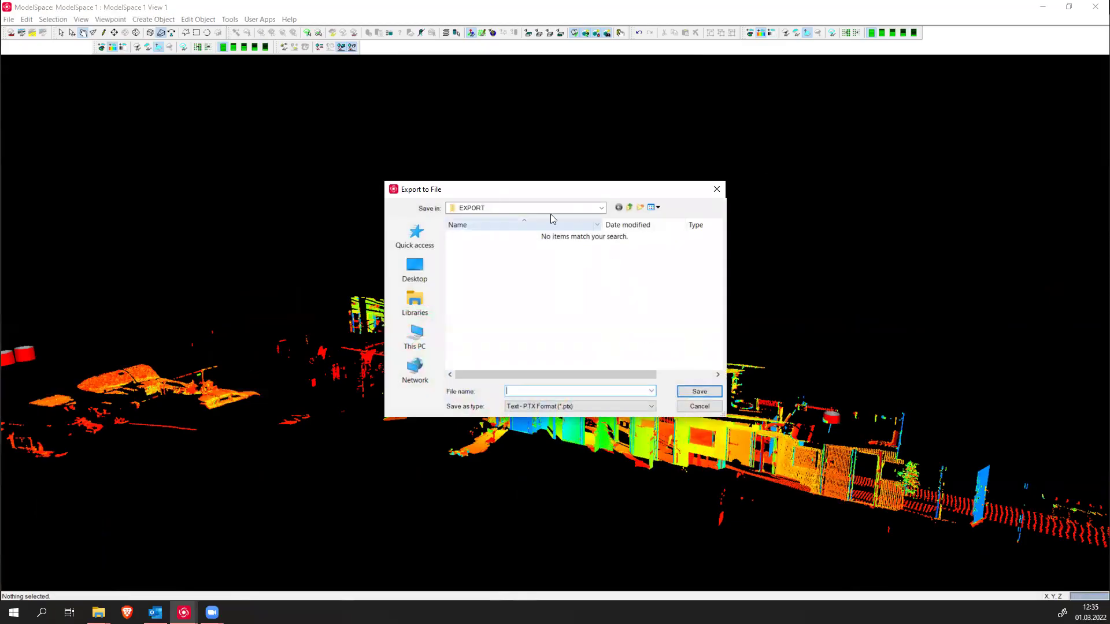
{"action": "left_click", "coordinate": [629, 206]}
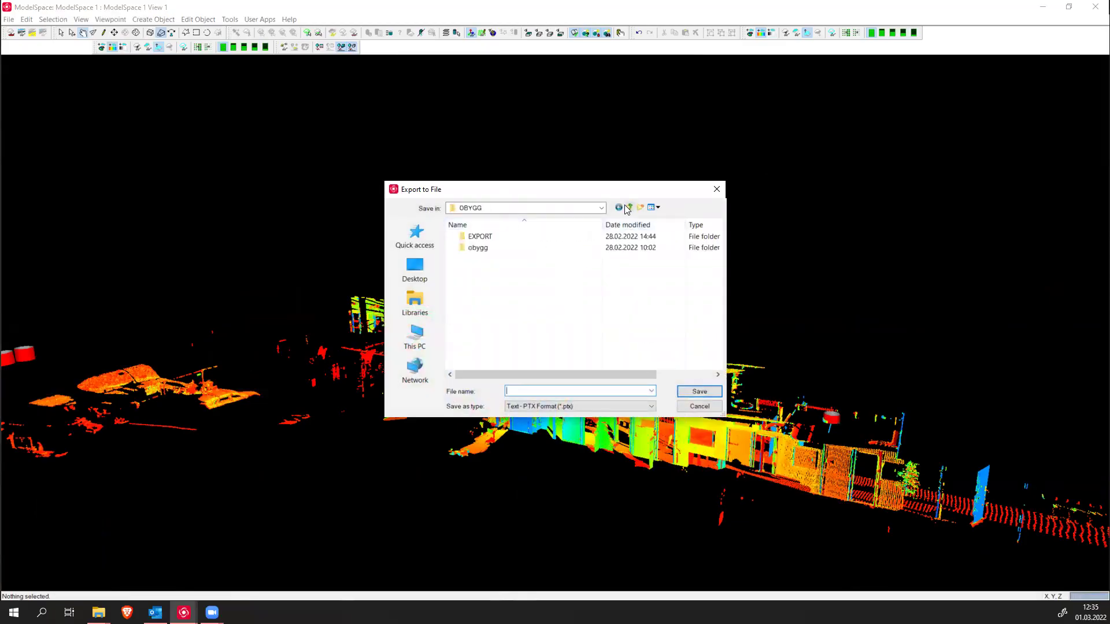
{"action": "double_click", "coordinate": [480, 239]}
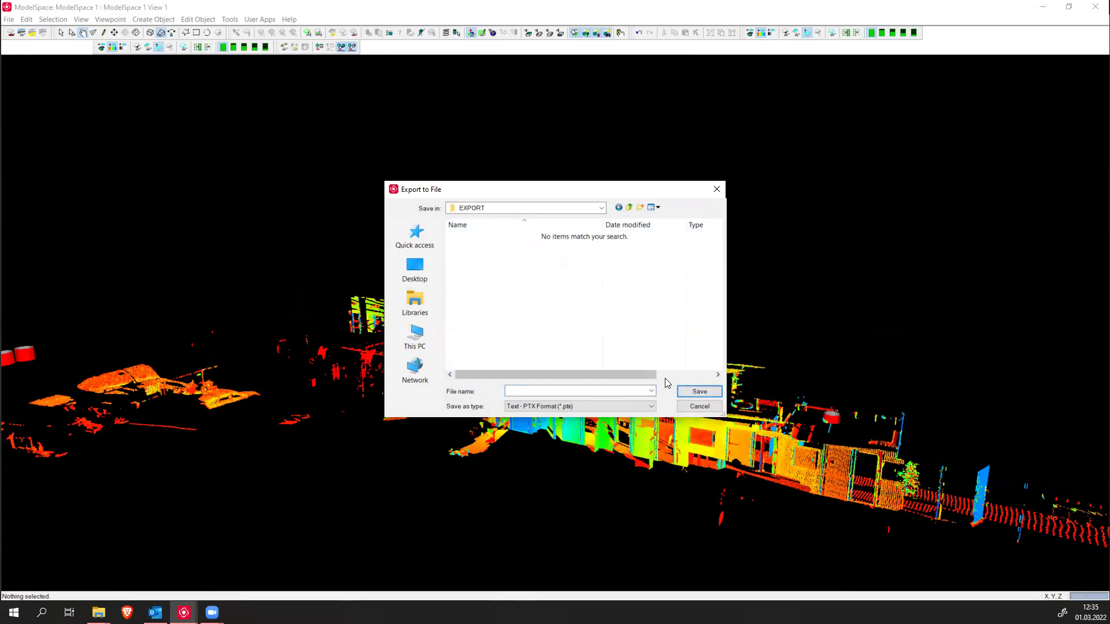
{"action": "left_click", "coordinate": [644, 406]}
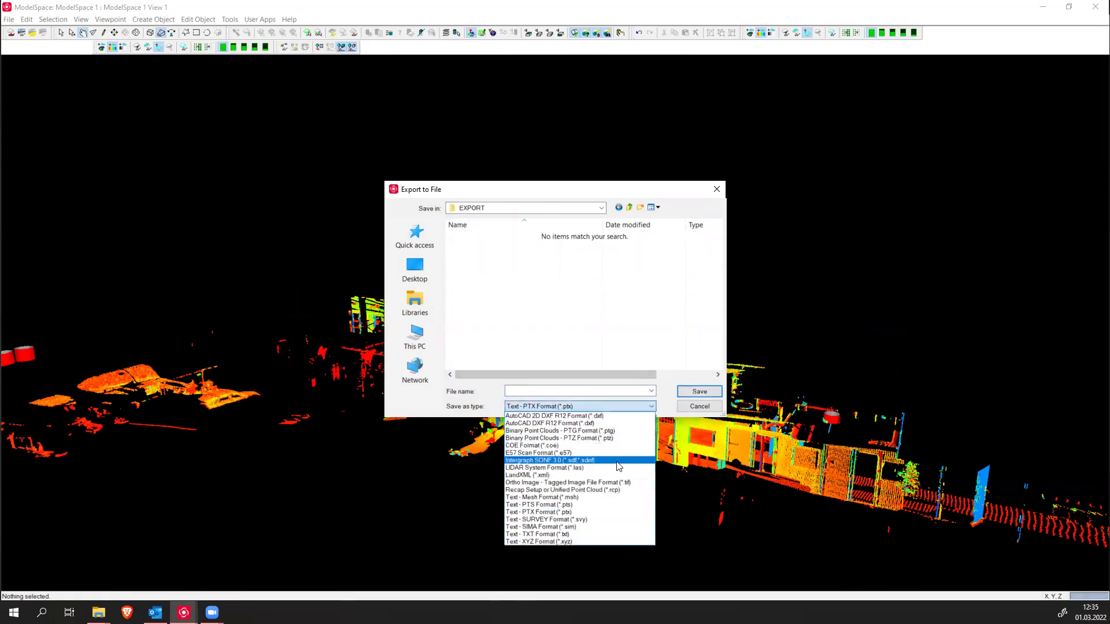
{"action": "left_click", "coordinate": [579, 469]}
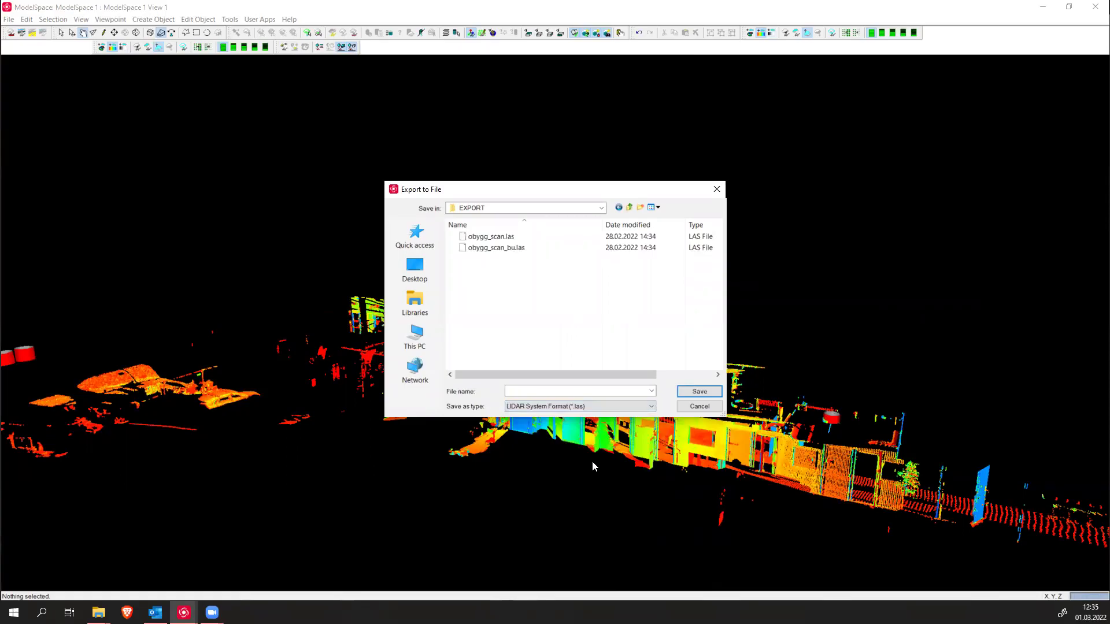
- Name the file scan_export and export point clouds, spheres and vertices with point intensities, colors and normals
{"action": "left_click", "coordinate": [585, 390]}
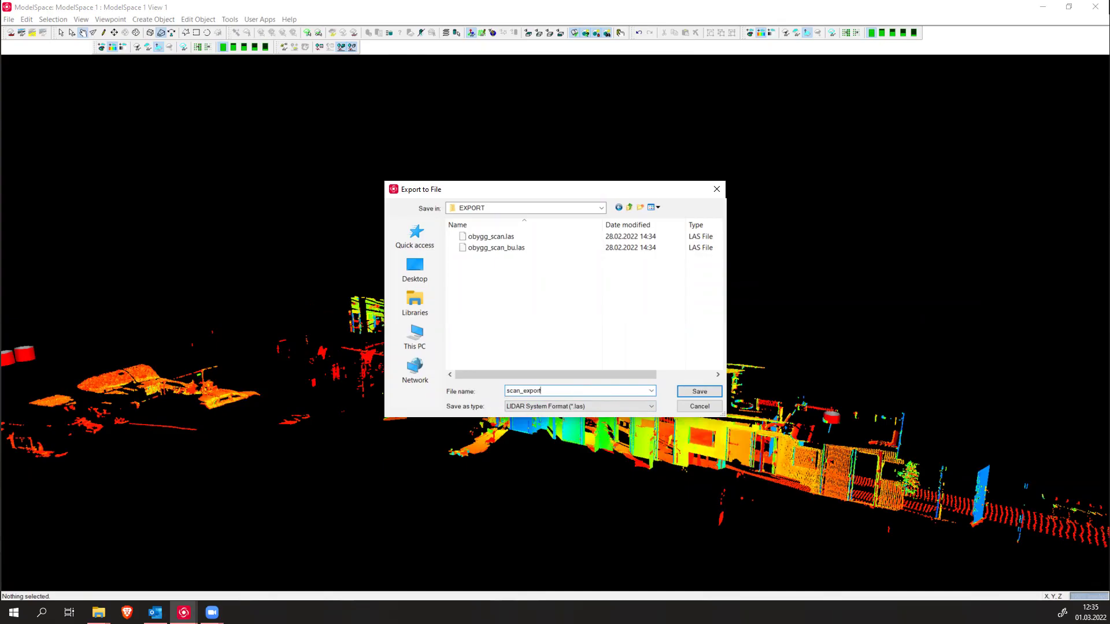
{"action": "left_click", "coordinate": [699, 391]}
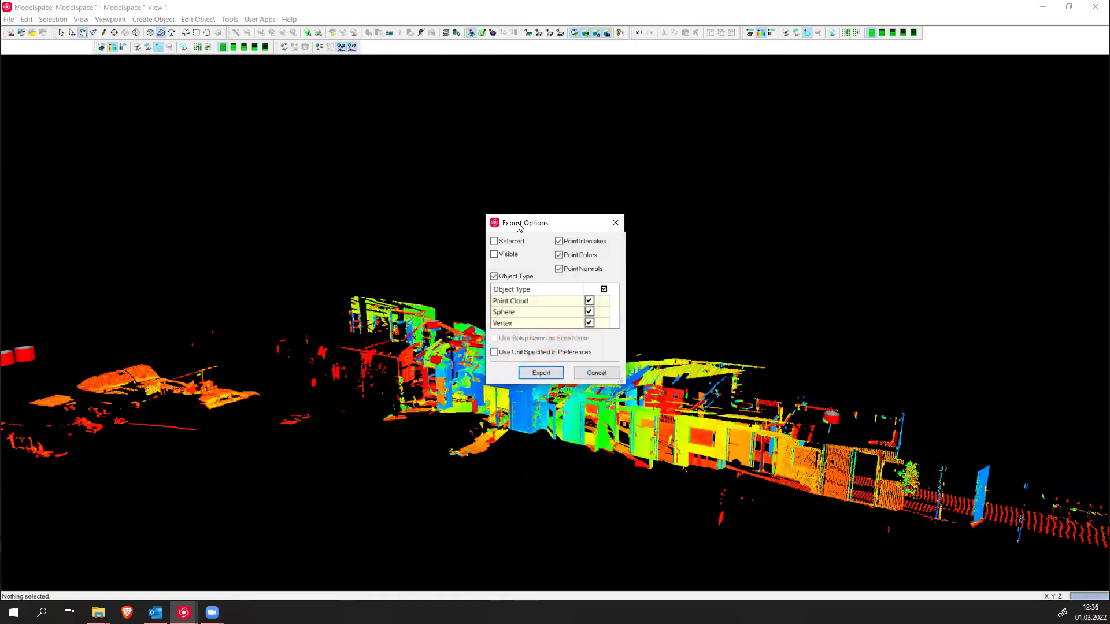
{"action": "left_click_drag", "start_coordinate": [485, 215], "coordinate": [433, 189]}
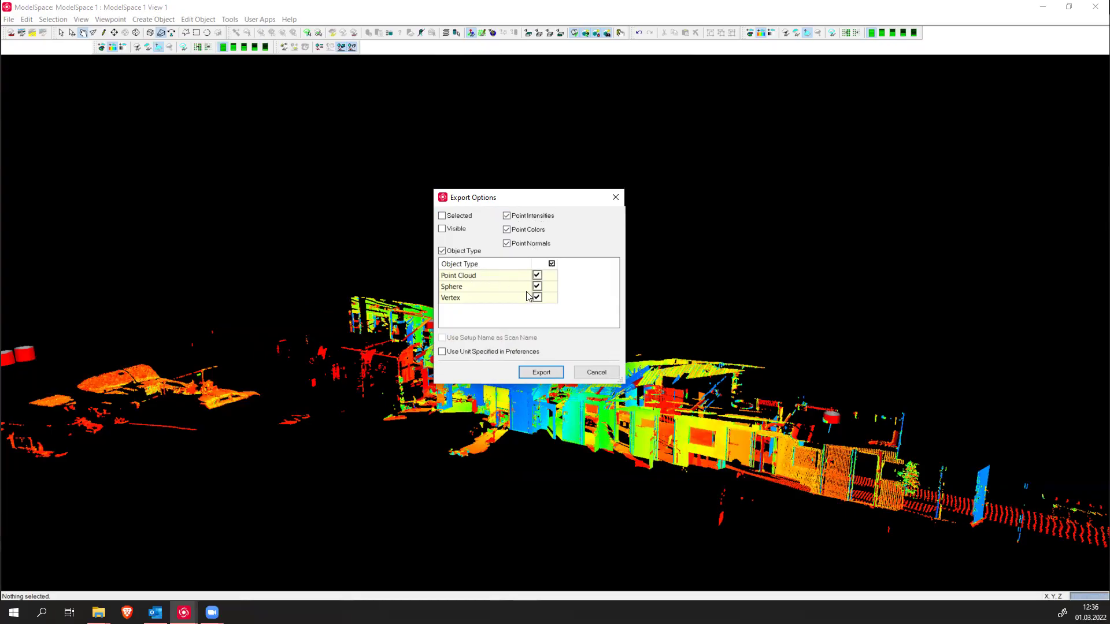
{"action": "left_click", "coordinate": [548, 372]}
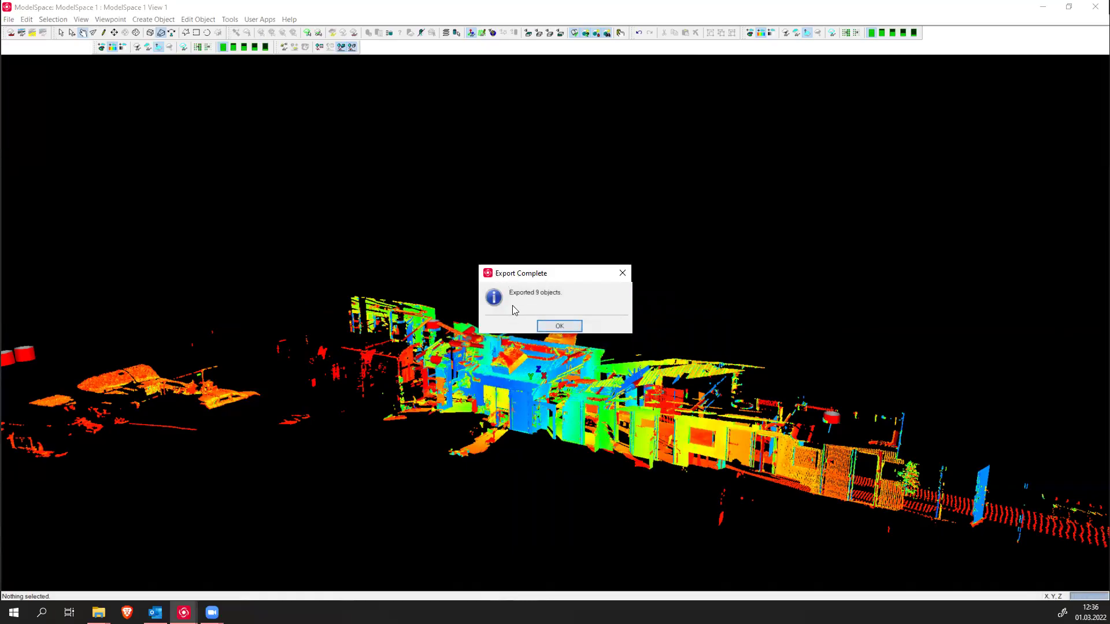
{"action": "left_click", "coordinate": [557, 326]}
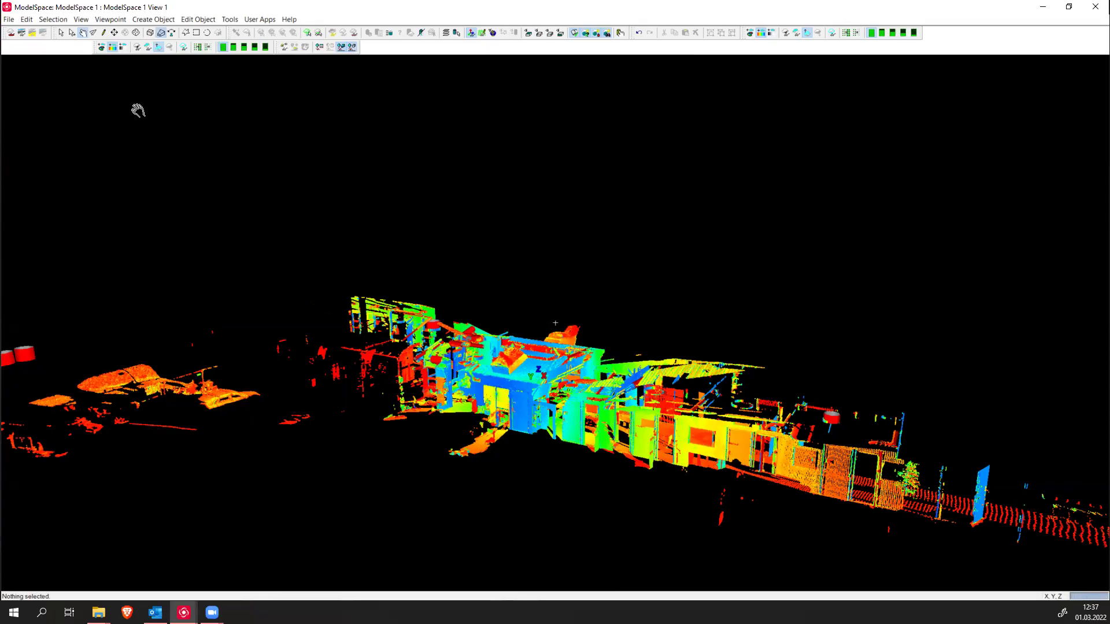
- Set up another export of the ModelSpace to the EXPORT folder in Text - XYZ Format (*.xyz)
{"action": "left_click", "coordinate": [8, 20]}
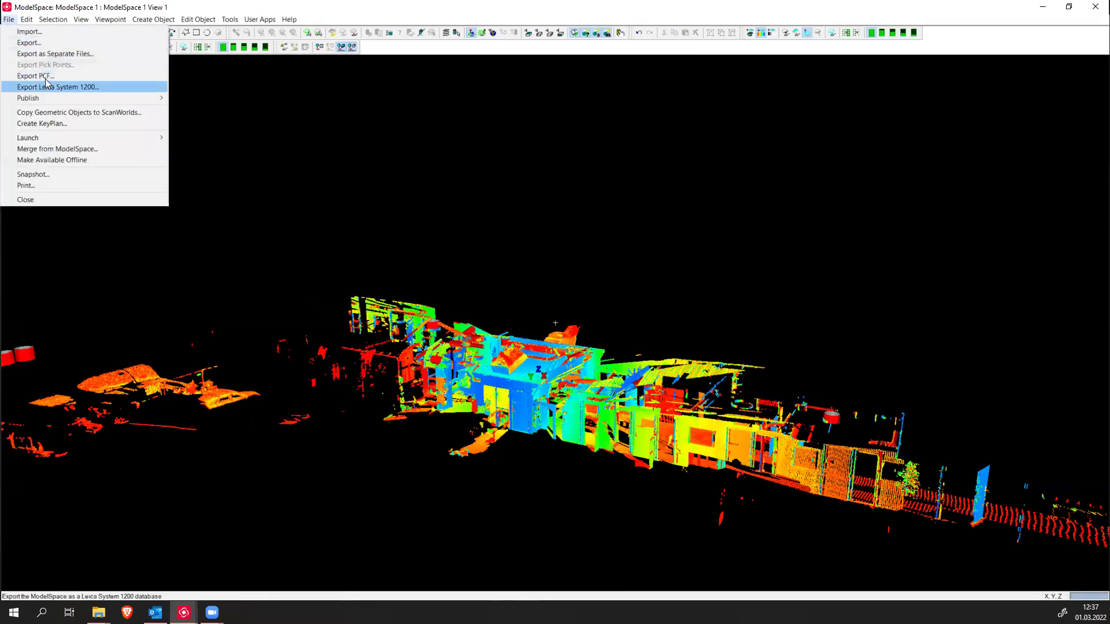
{"action": "left_click", "coordinate": [31, 44]}
{"action": "left_click", "coordinate": [651, 392]}
{"action": "left_click", "coordinate": [642, 345]}
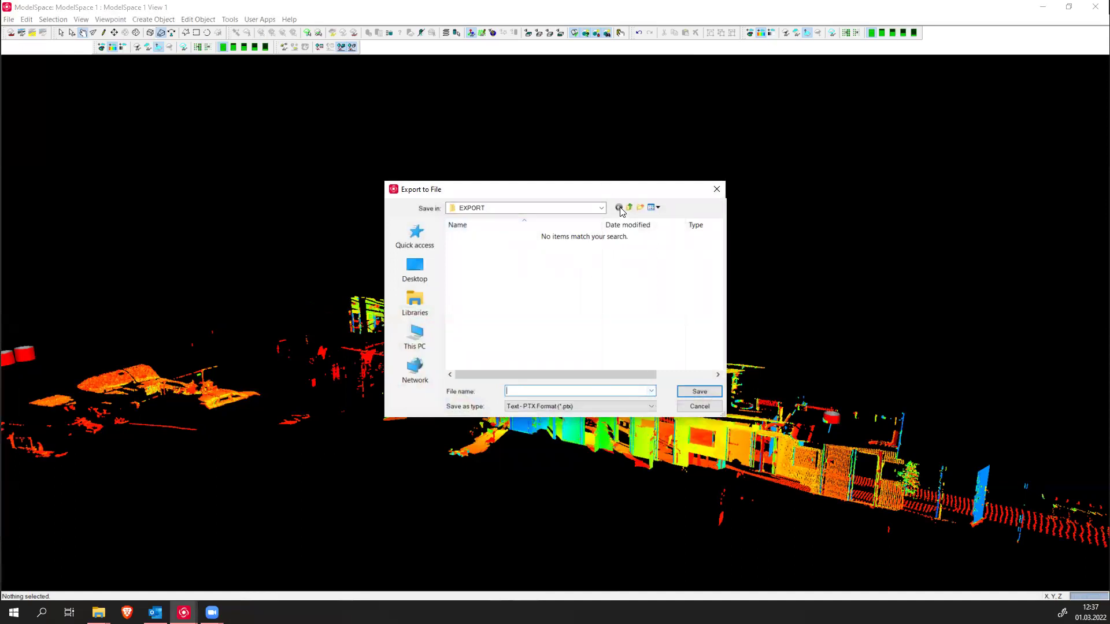
{"action": "left_click", "coordinate": [618, 403]}
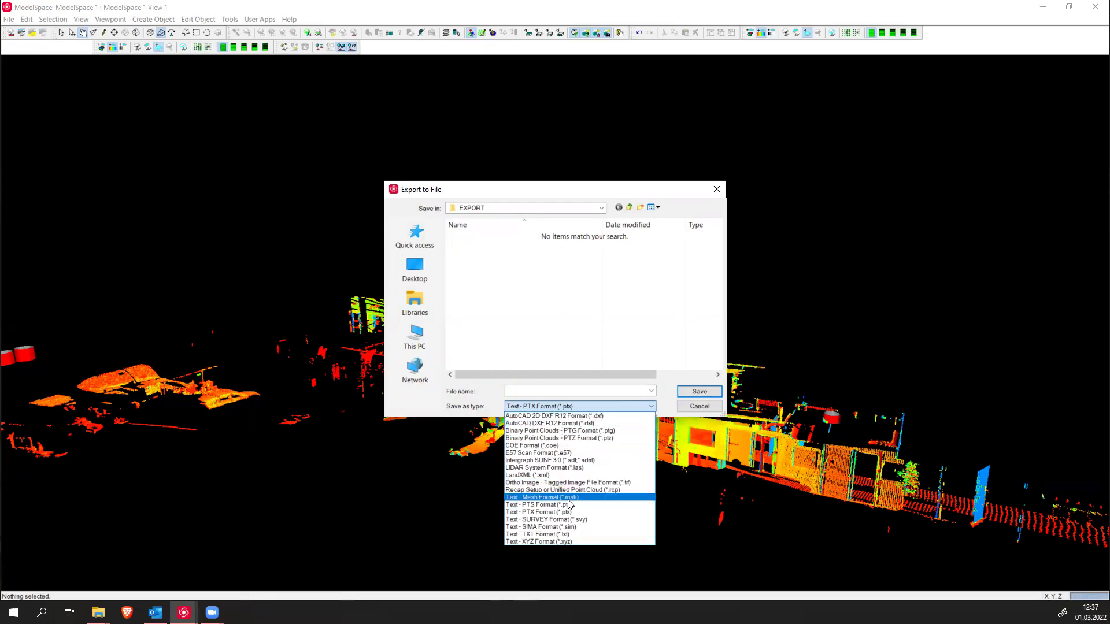
{"action": "left_click", "coordinate": [571, 539]}
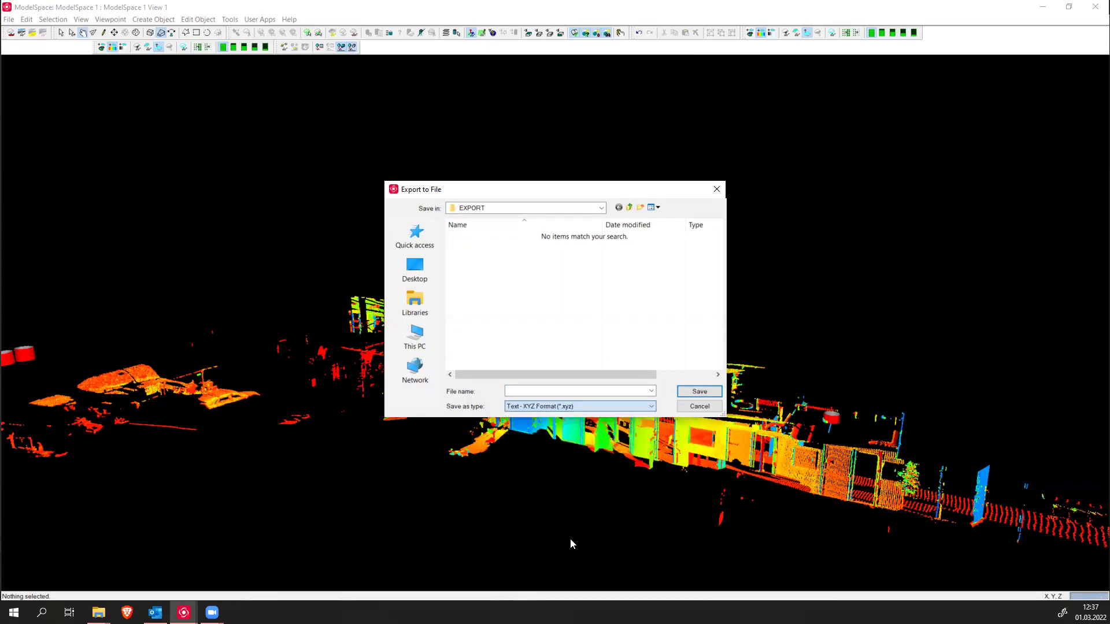
- Name the XYZ file export_scan2 and export it with all object types and the default point options
{"action": "left_click", "coordinate": [569, 391]}
{"action": "type", "text": "export_scan2"}
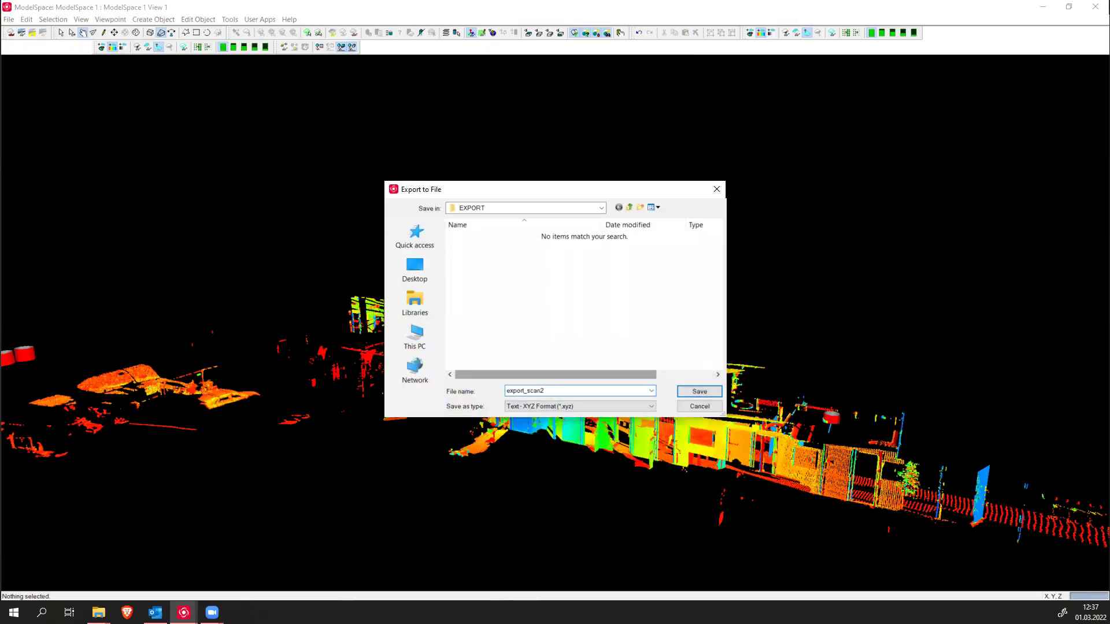
{"action": "left_click", "coordinate": [701, 391]}
{"action": "left_click", "coordinate": [701, 393]}
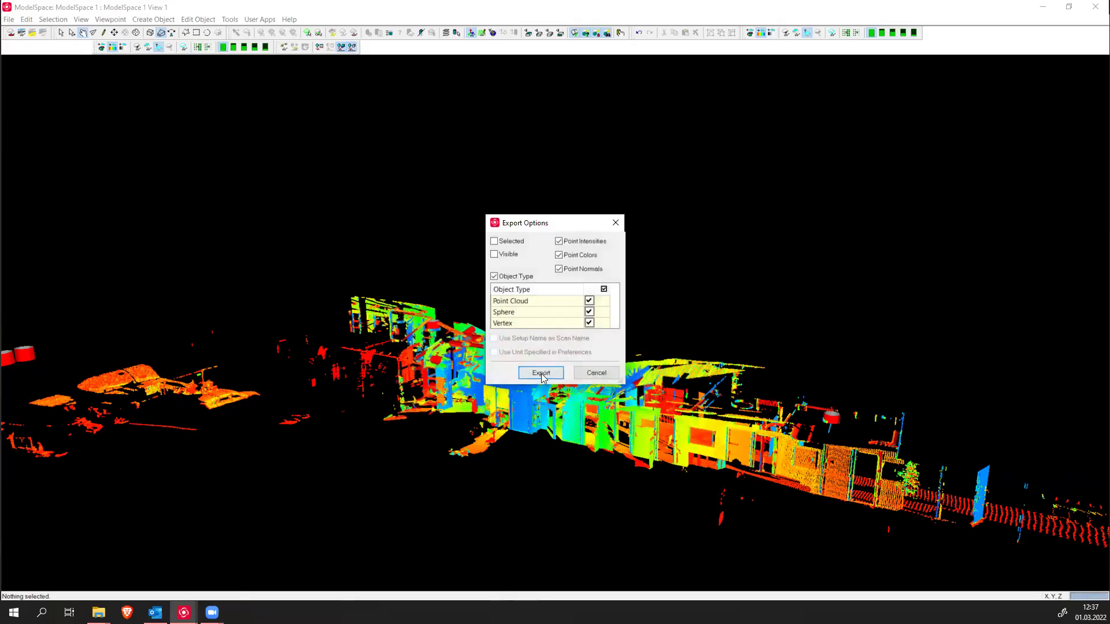
{"action": "left_click", "coordinate": [541, 373]}
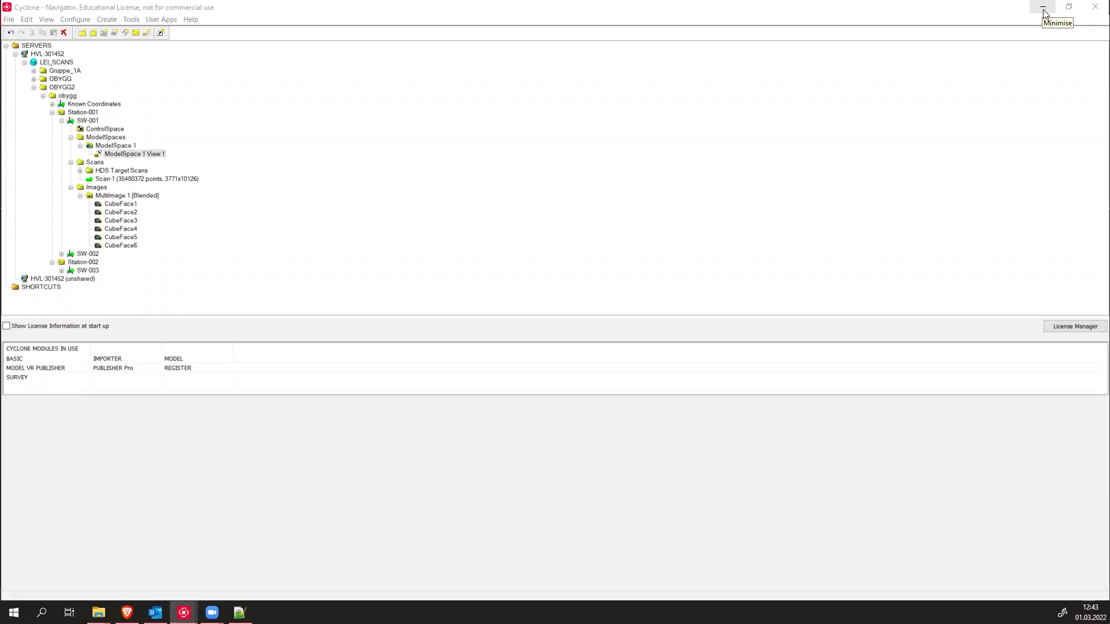
- Switch to the EXPORT folder in File Explorer and open the scan_export2 XYZ file in a maximised Notepad++ window
{"action": "left_click", "coordinate": [1044, 11]}
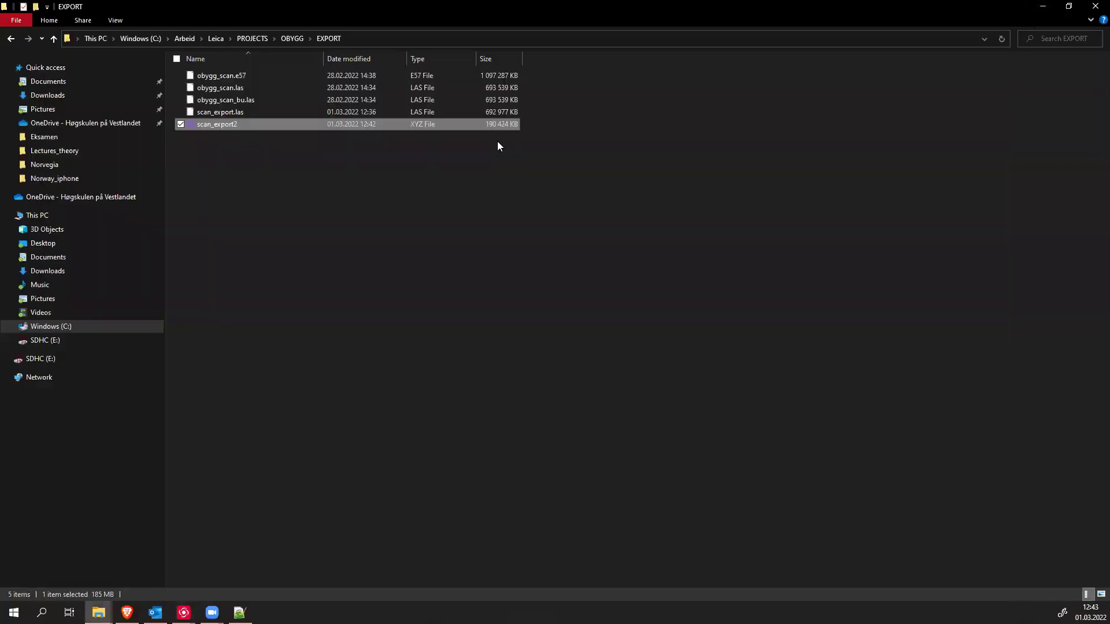
{"action": "right_click", "coordinate": [229, 126]}
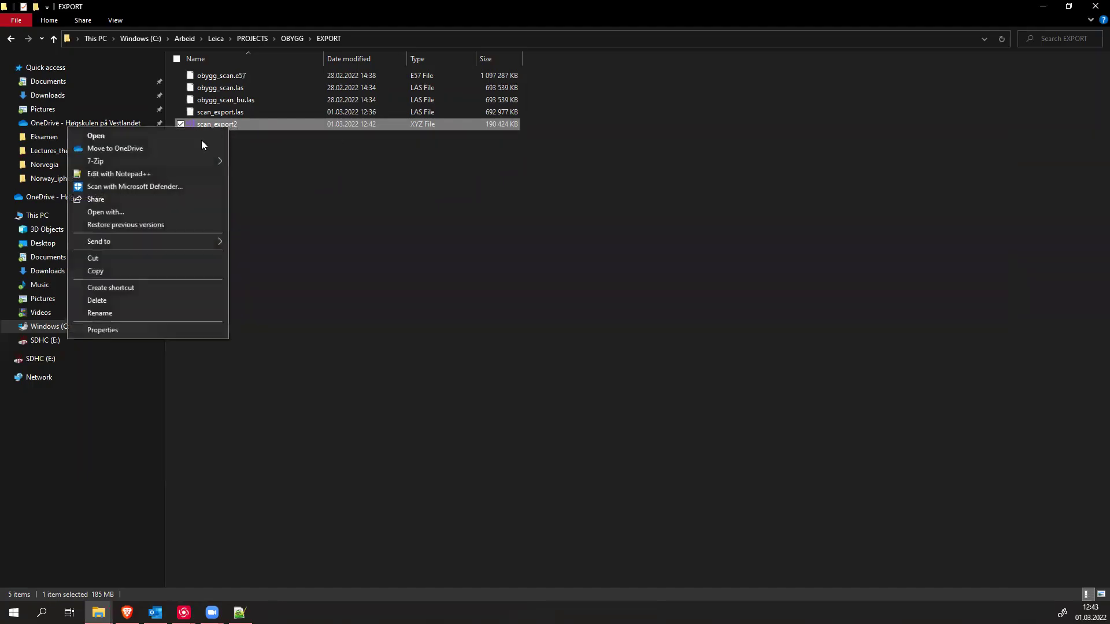
{"action": "left_click", "coordinate": [122, 175]}
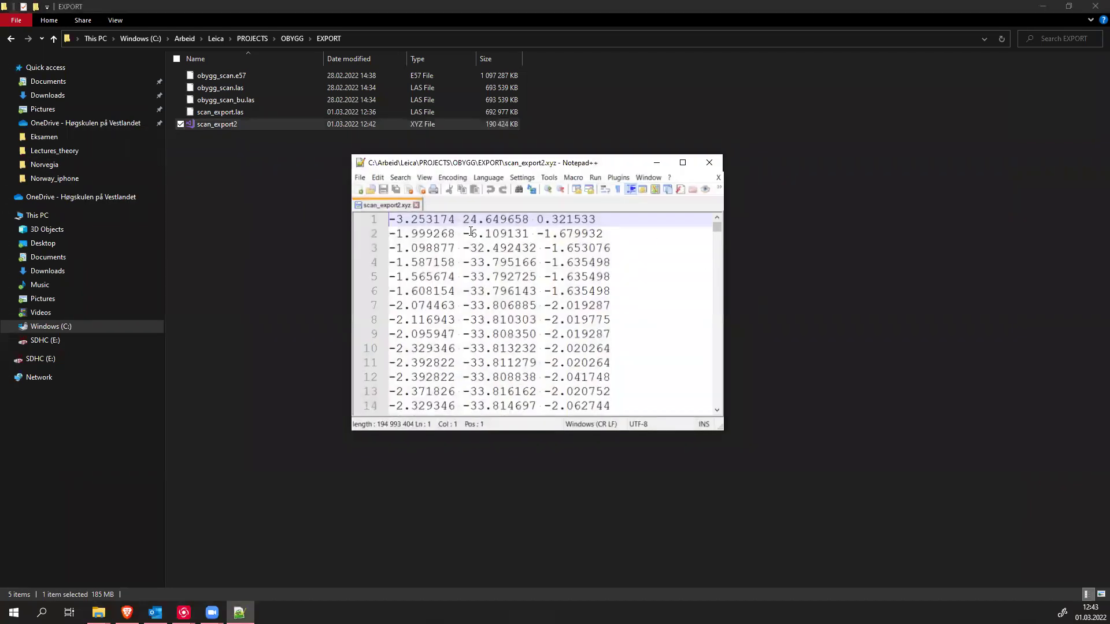
{"action": "left_click", "coordinate": [682, 162]}
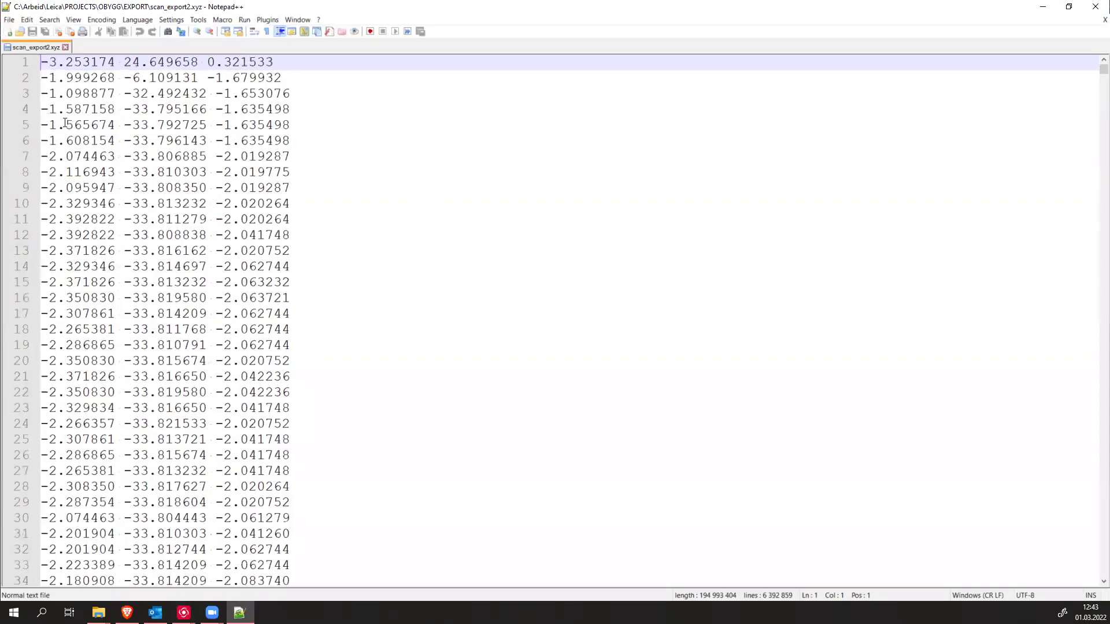
- Examine the rows of X, Y and Z coordinates in scan_export2.xyz, including the first lines, and close Notepad++
{"action": "scroll", "coordinate": [68, 122], "scroll_direction": "down", "scroll_amount": 1, "text": "ctrl"}
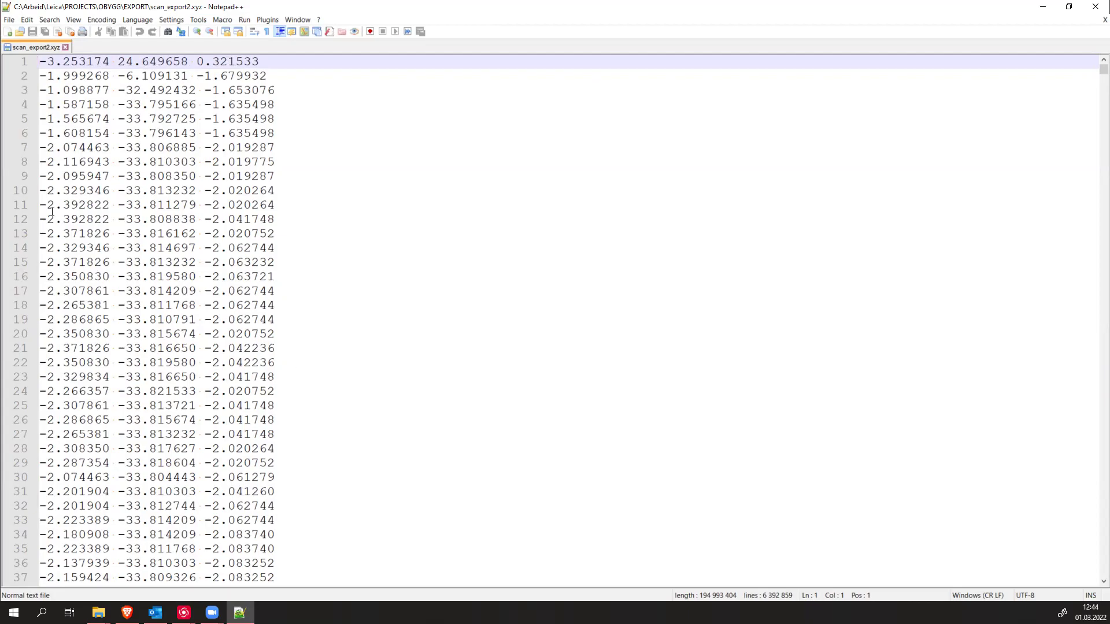
{"action": "scroll", "coordinate": [52, 211], "scroll_direction": "down", "scroll_amount": 4}
{"action": "scroll", "coordinate": [159, 255], "scroll_direction": "up", "scroll_amount": 4}
{"action": "left_click", "coordinate": [34, 76]}
{"action": "left_click", "coordinate": [42, 62]}
{"action": "left_click", "coordinate": [41, 77]}
{"action": "left_click", "coordinate": [33, 75]}
{"action": "scroll", "coordinate": [50, 87], "scroll_direction": "down", "scroll_amount": 14}
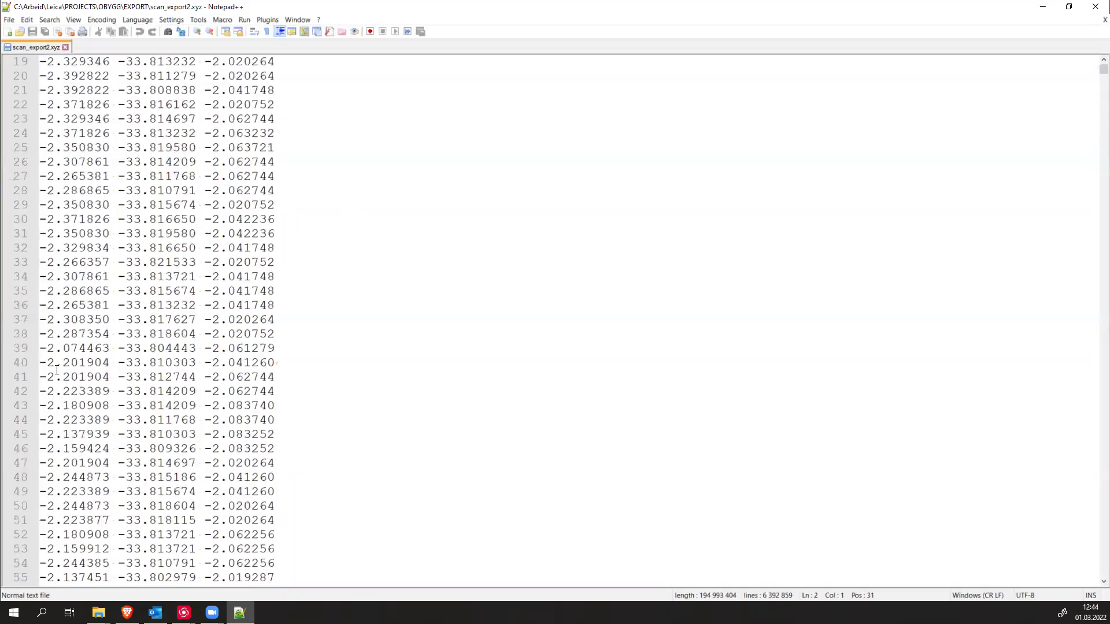
{"action": "scroll", "coordinate": [60, 364], "scroll_direction": "up", "scroll_amount": 14}
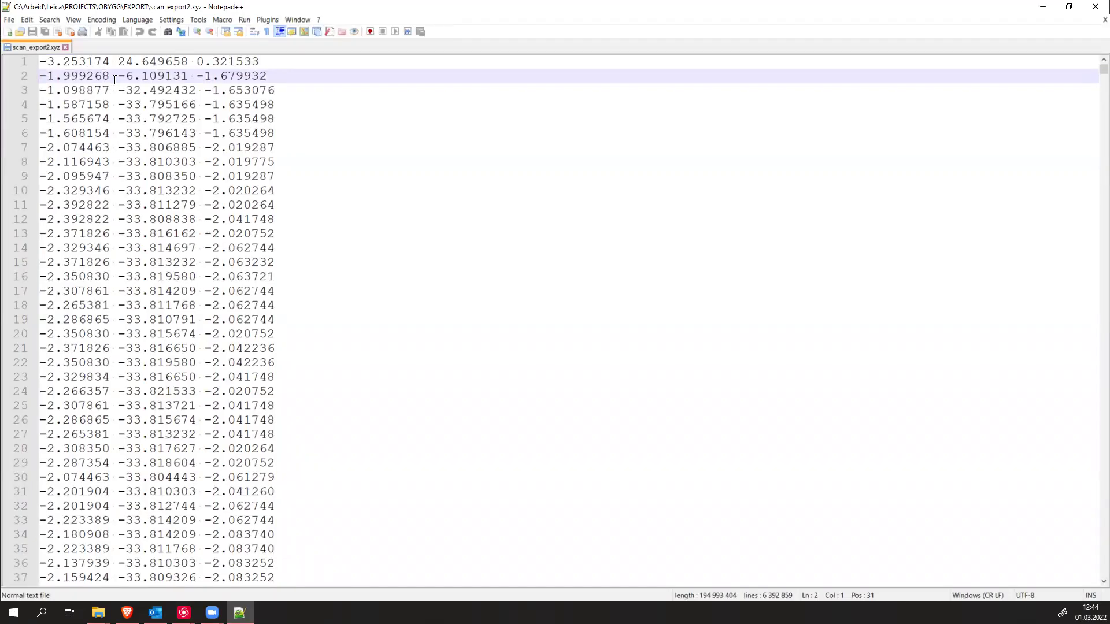
{"action": "left_click", "coordinate": [1095, 7]}
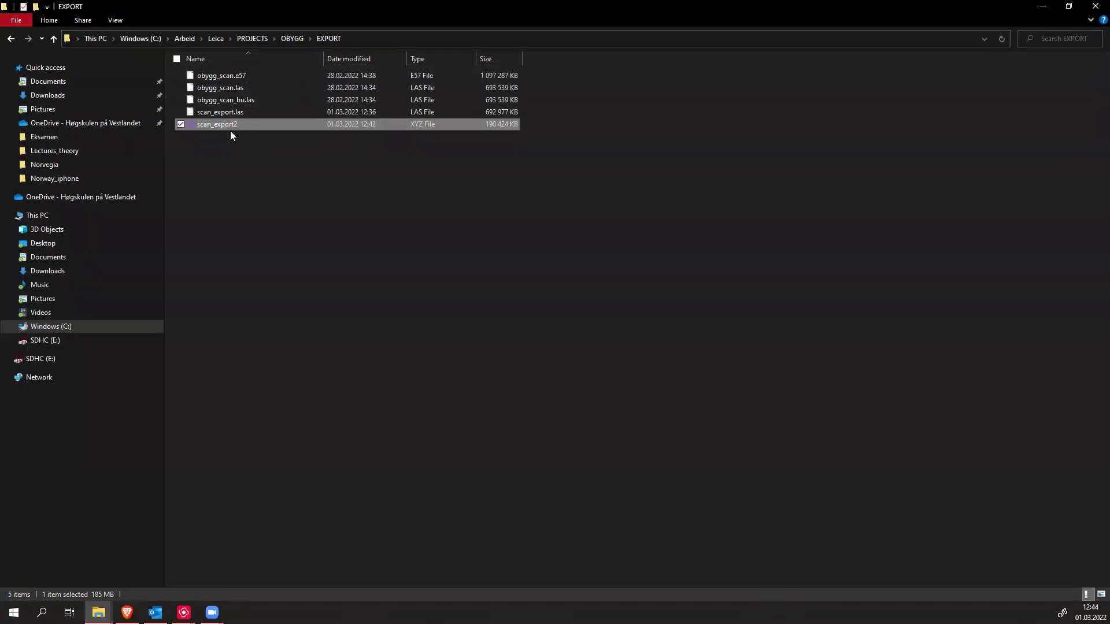
- View the file details of scan_export.las in the EXPORT folder
{"action": "left_click", "coordinate": [261, 112]}
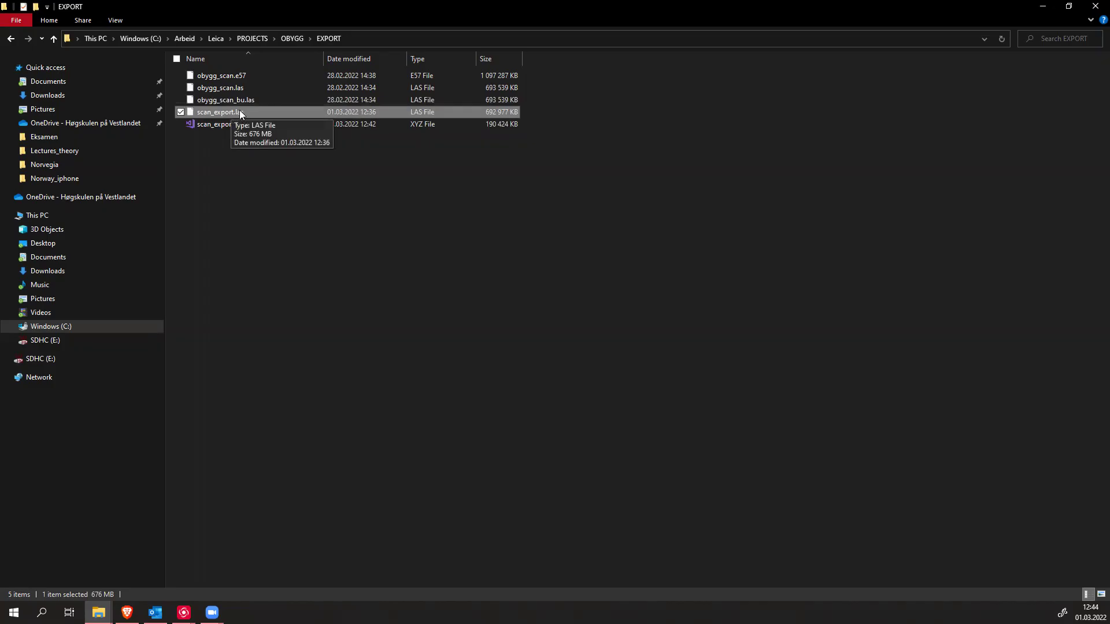
{"action": "left_click", "coordinate": [295, 182]}
{"action": "left_click", "coordinate": [212, 612]}
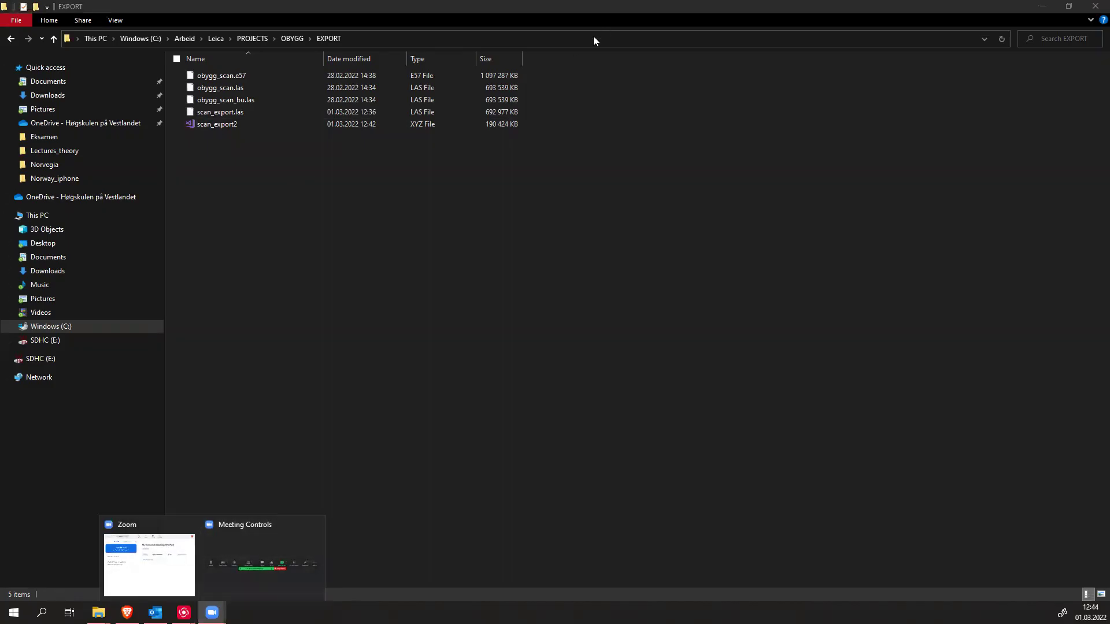
{"action": "left_click", "coordinate": [356, 227]}
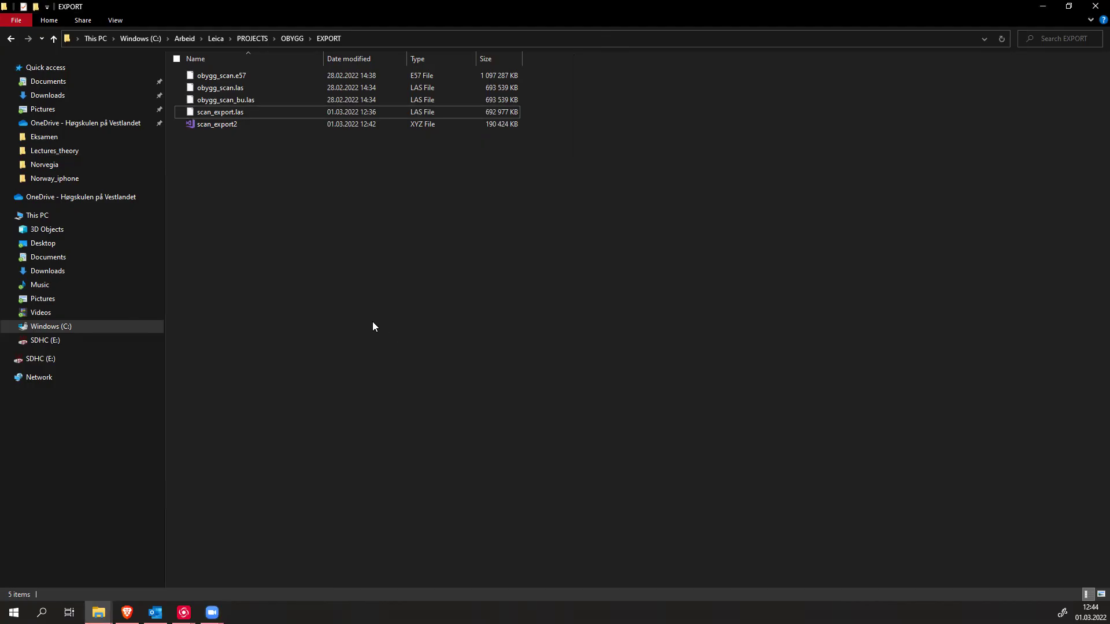